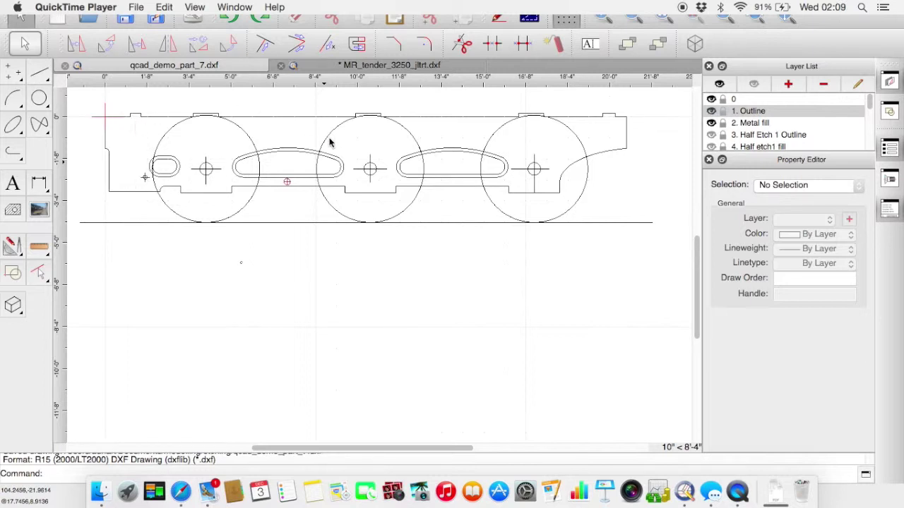
- Hide layer 0 so the wheel circles and centre marks disappear
left_click(712, 99)
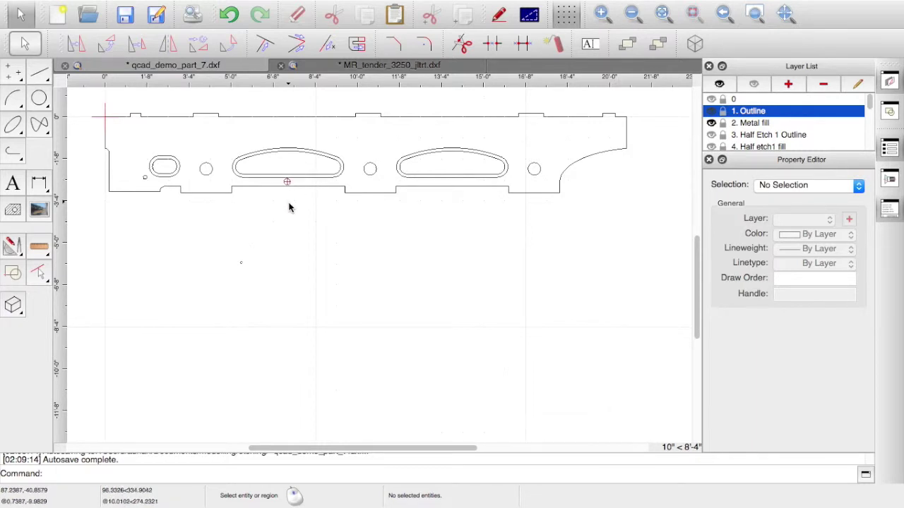
- Zoom to the slot and make 3. Half Etch 1 Outline current, keeping its Black 0.13mm Continuous pen
scroll(295, 203, "up", 1)
scroll(295, 204, "up", 4)
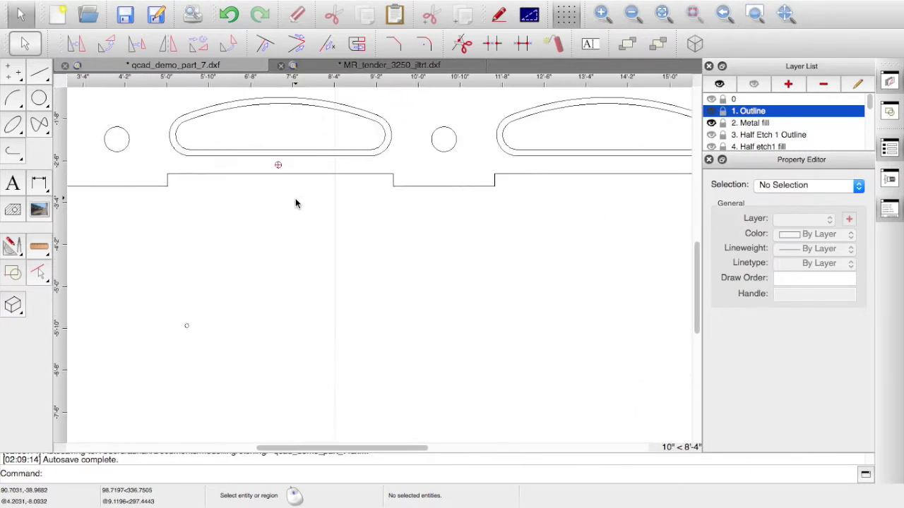
left_click_drag(697, 291, 691, 268)
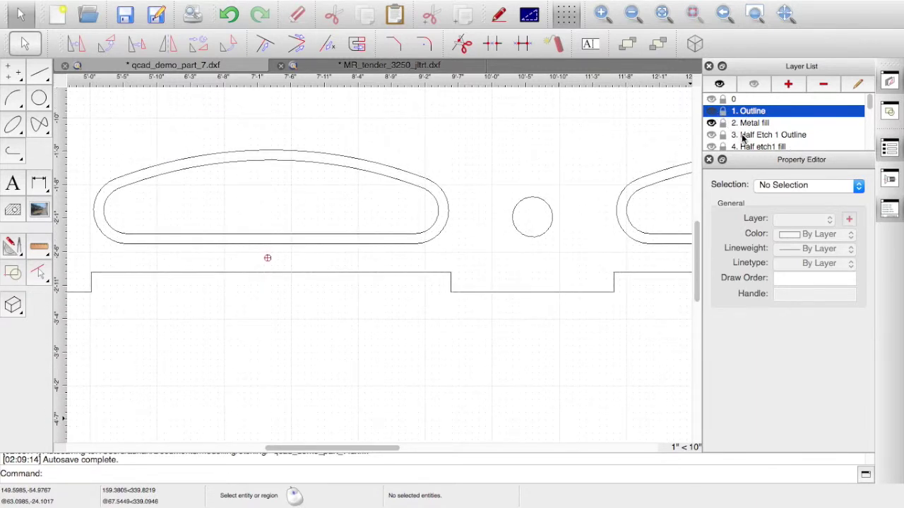
left_click(743, 135)
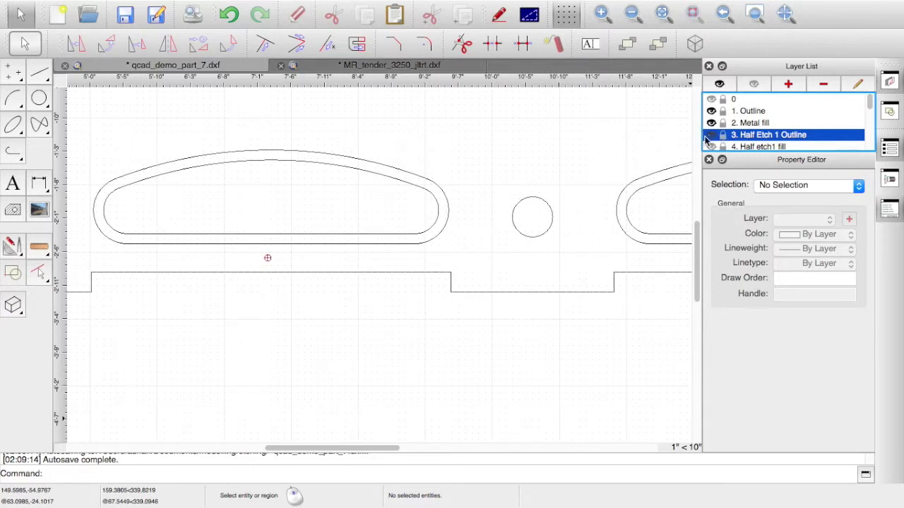
right_click(746, 138)
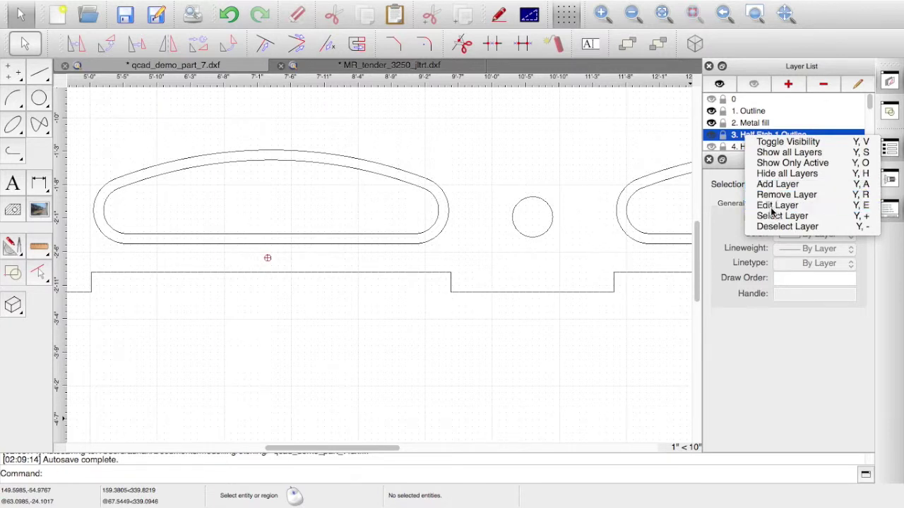
left_click(774, 205)
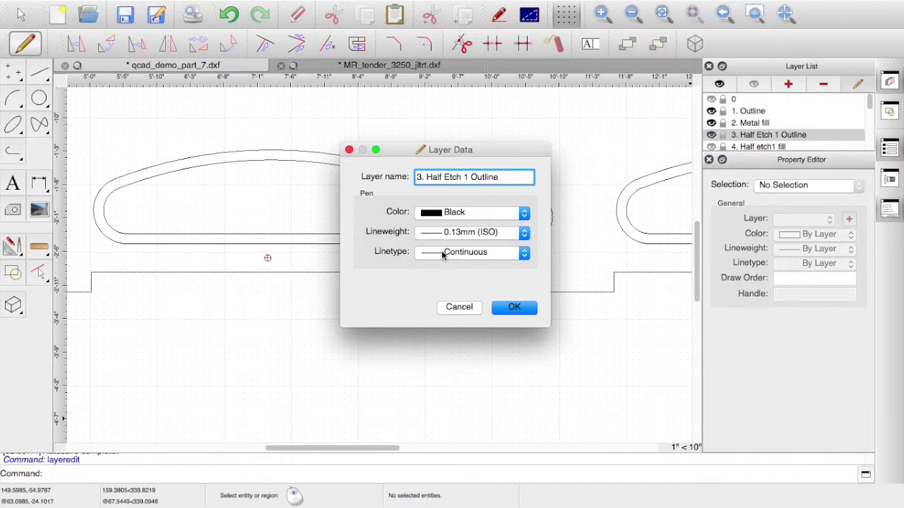
left_click(514, 307)
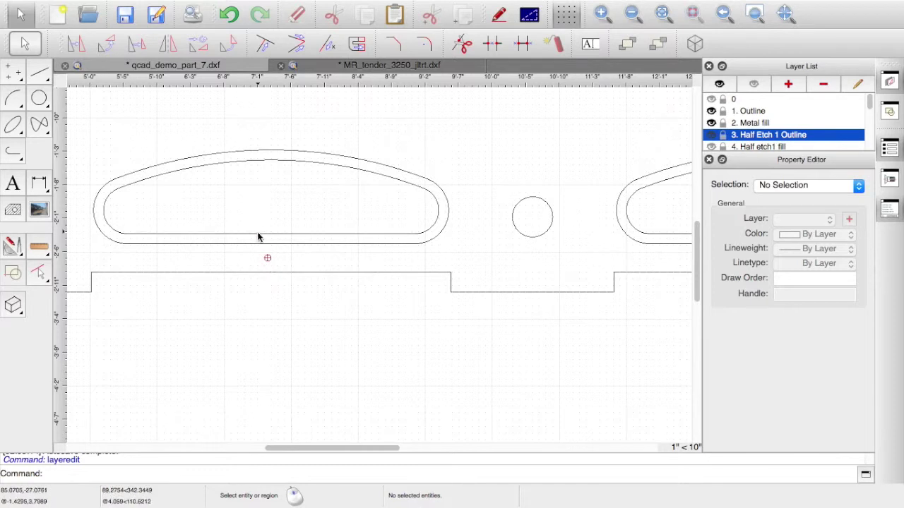
- Draw a vertical line below the slot, snapped to the slot arc's centre
left_click(44, 76)
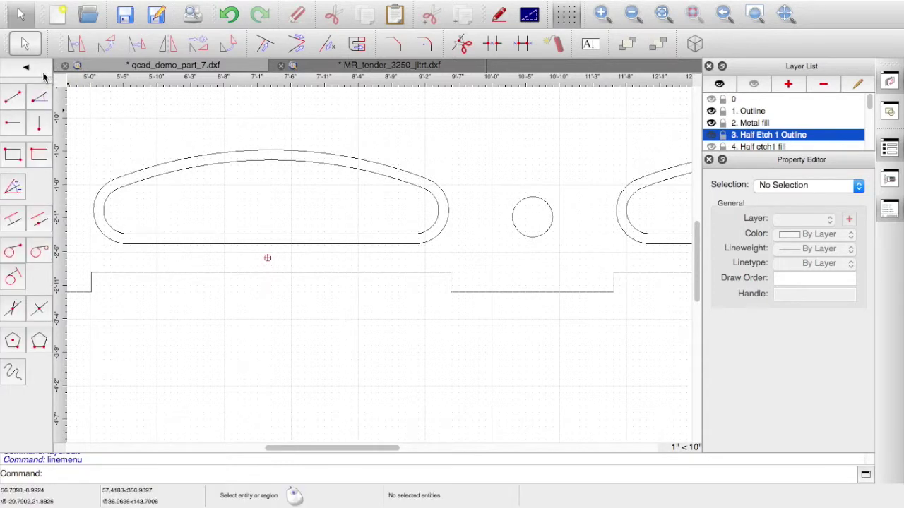
left_click(39, 124)
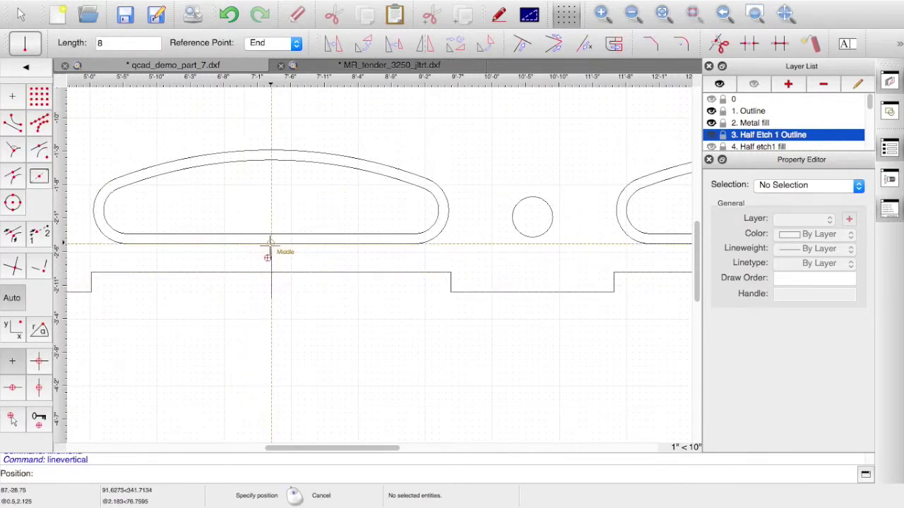
left_click(39, 148)
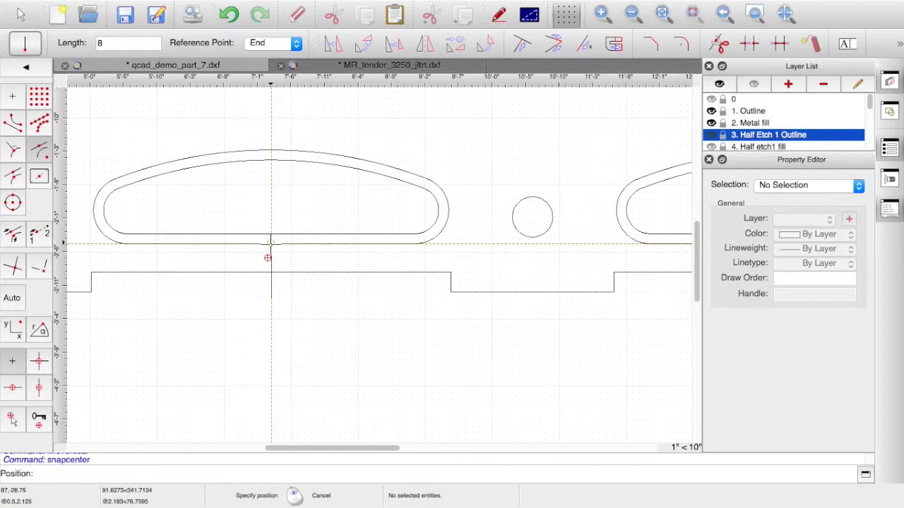
left_click(267, 257)
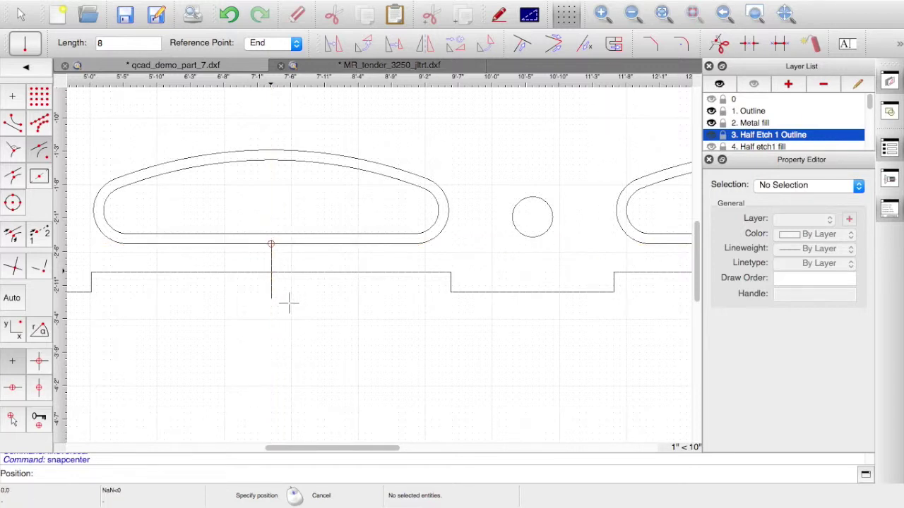
- Trim the new vertical line at the frame's bottom edge
left_click(523, 44)
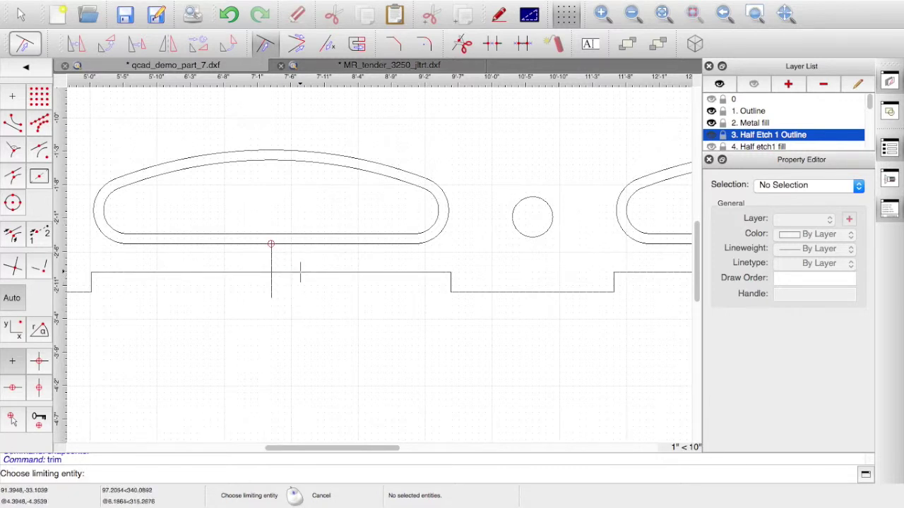
left_click(300, 271)
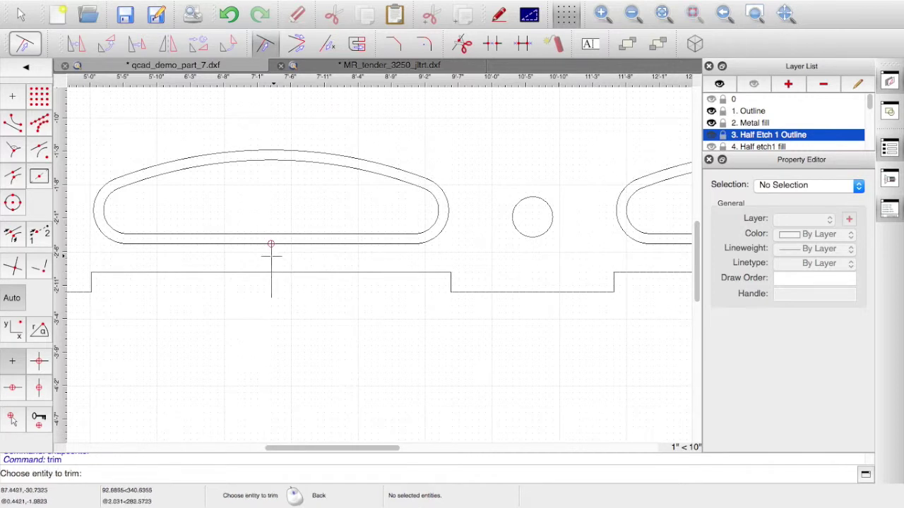
left_click(271, 260)
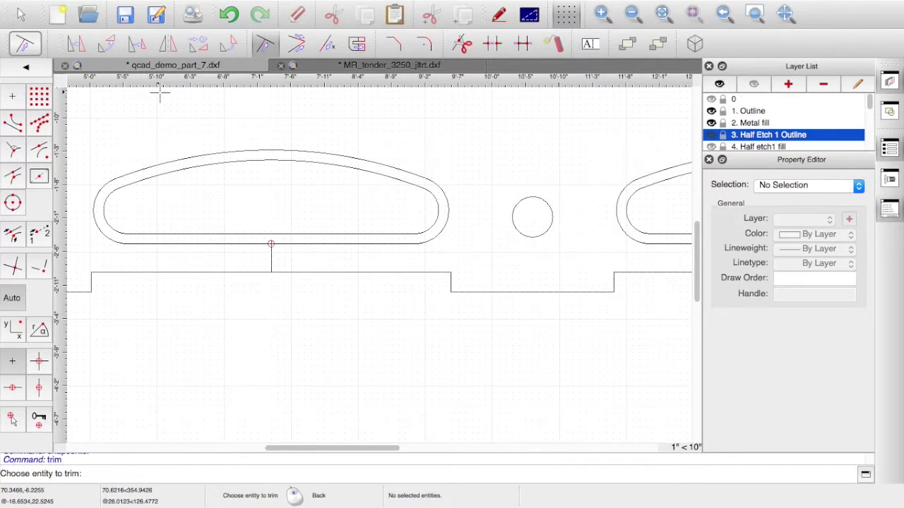
key("Escape")
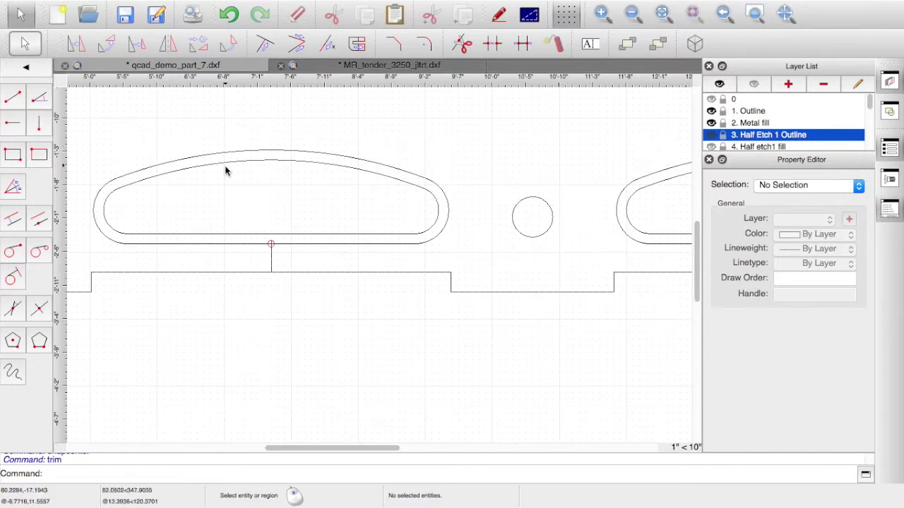
- Copy the short vertical line @0.5,0 from its midpoint, then undo that copy
left_click(272, 259)
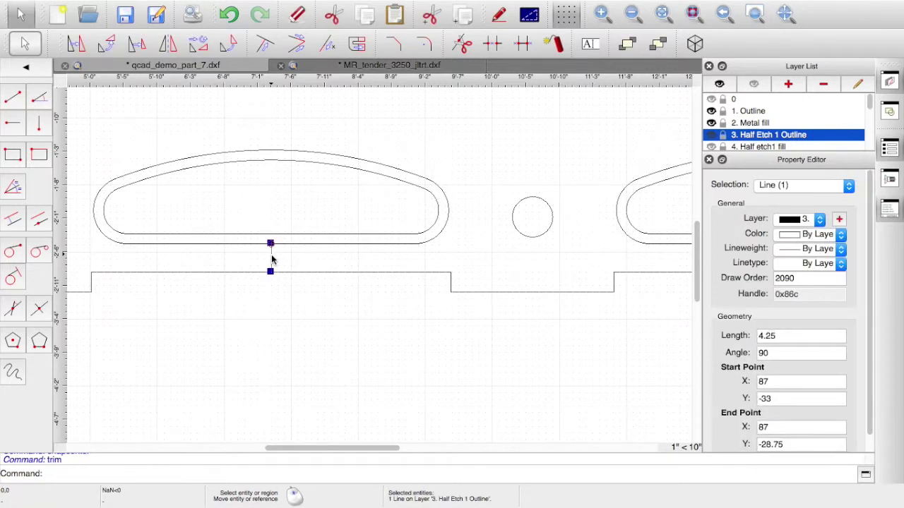
left_click(77, 45)
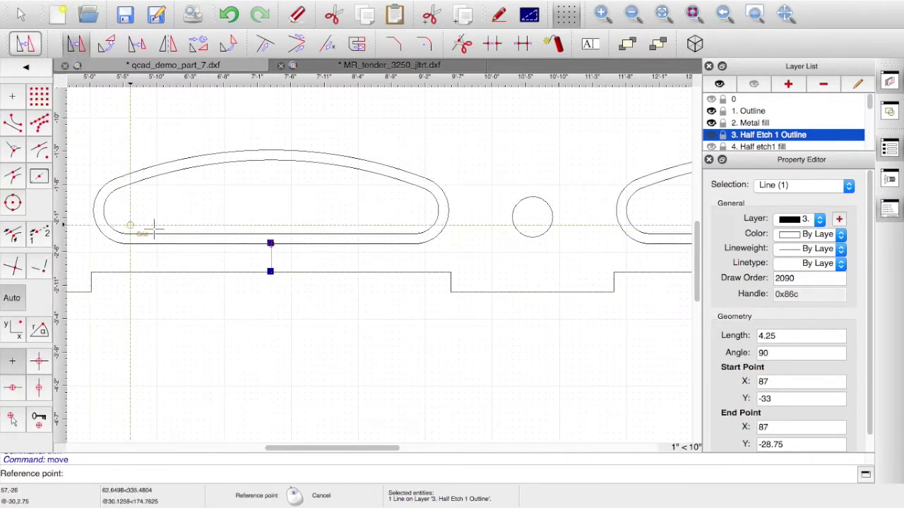
left_click(270, 257)
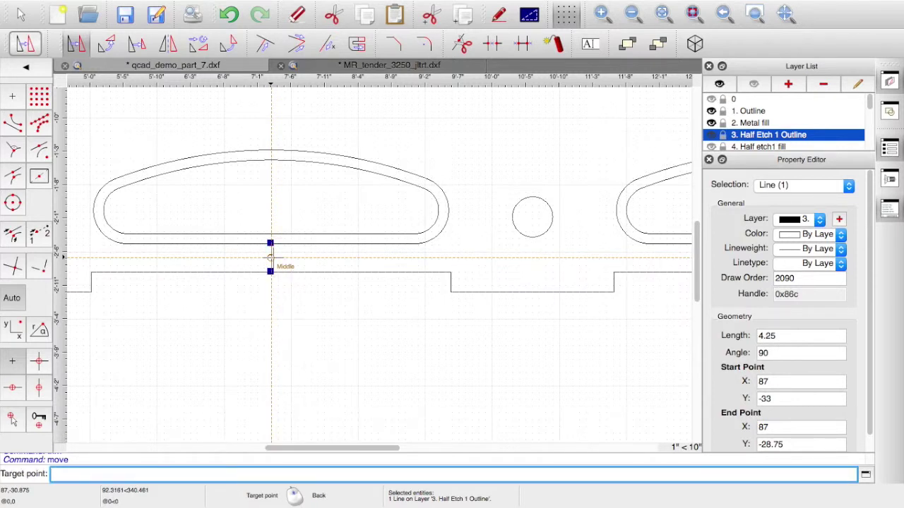
type("@0.5,0")
key("Return")
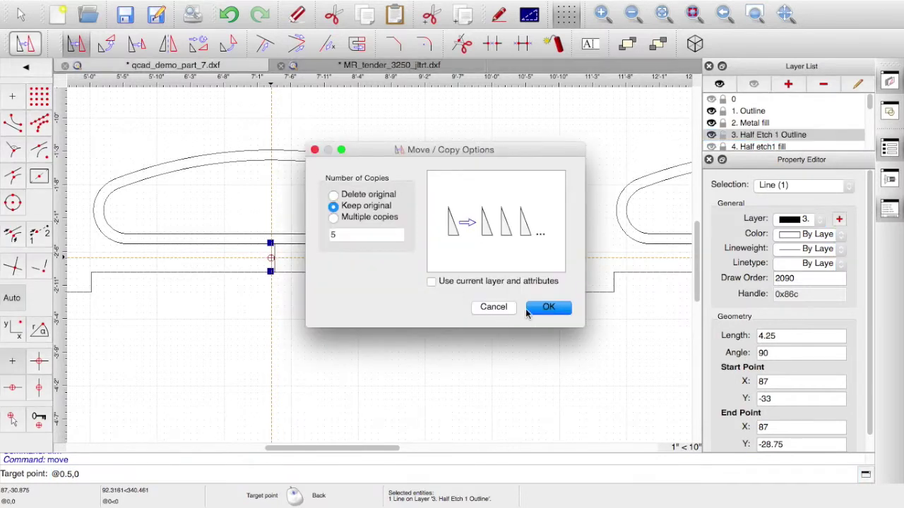
left_click(540, 310)
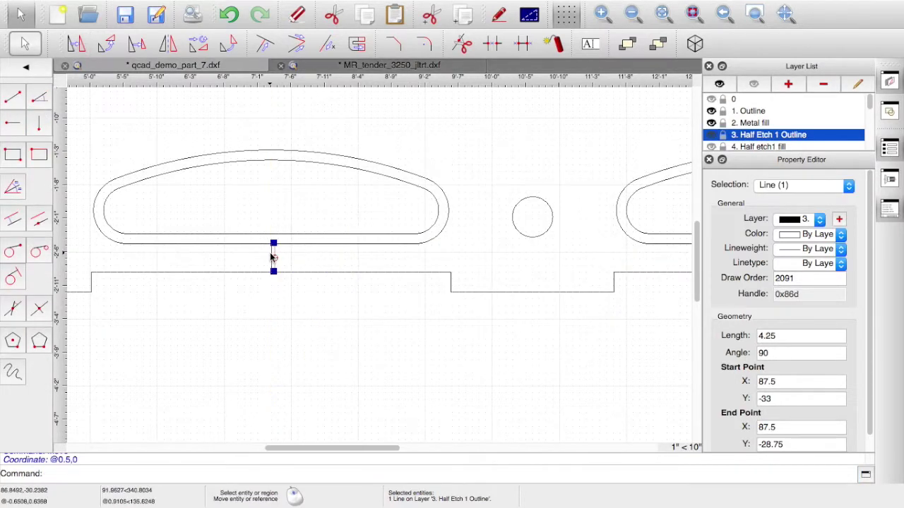
left_click(272, 256)
key("ctrl+z")
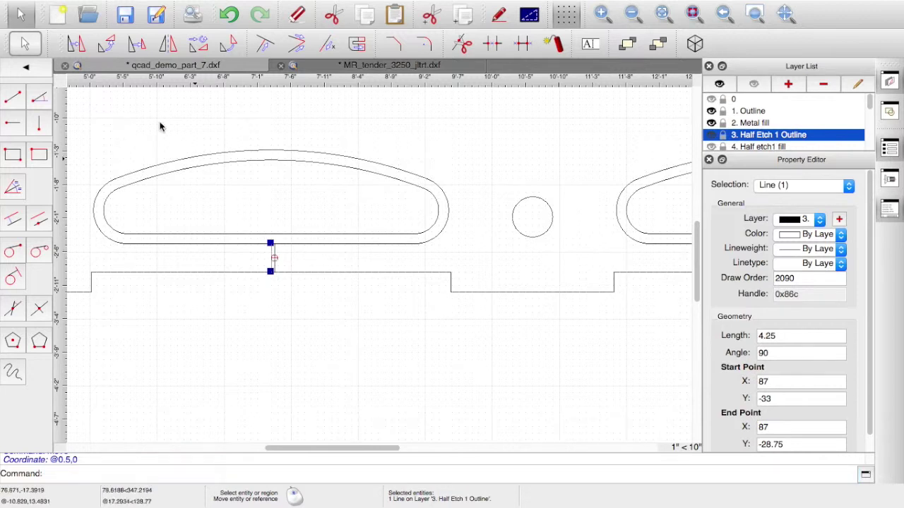
- Copy the short vertical line @-0.5,0 from its midpoint, keeping the original
left_click(77, 45)
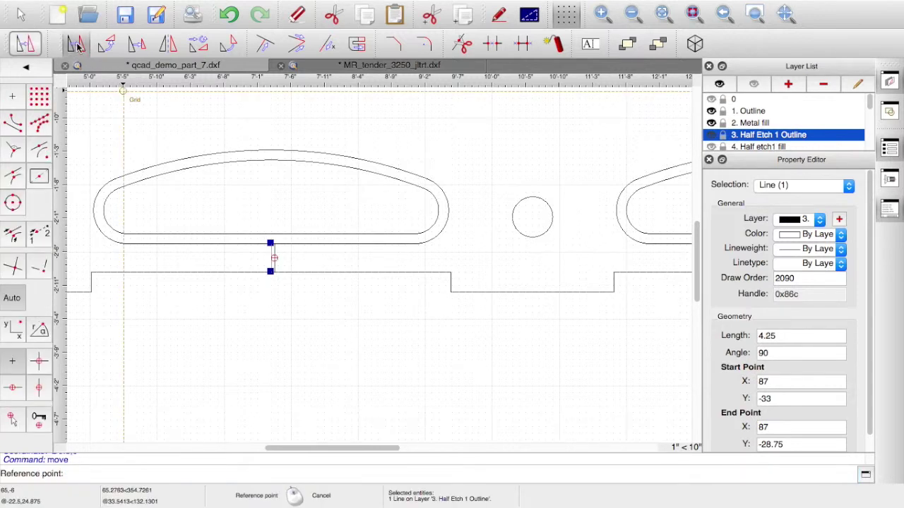
left_click(271, 257)
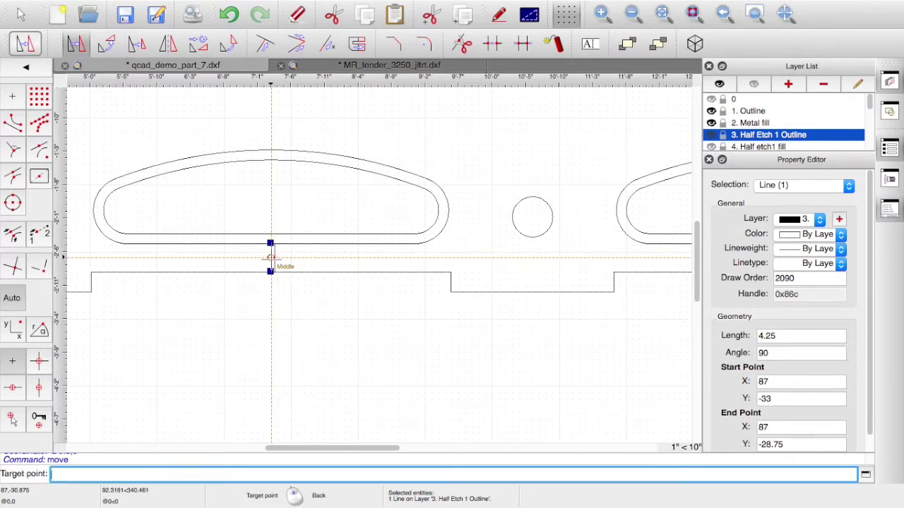
type("@-0.5,0")
key("Return")
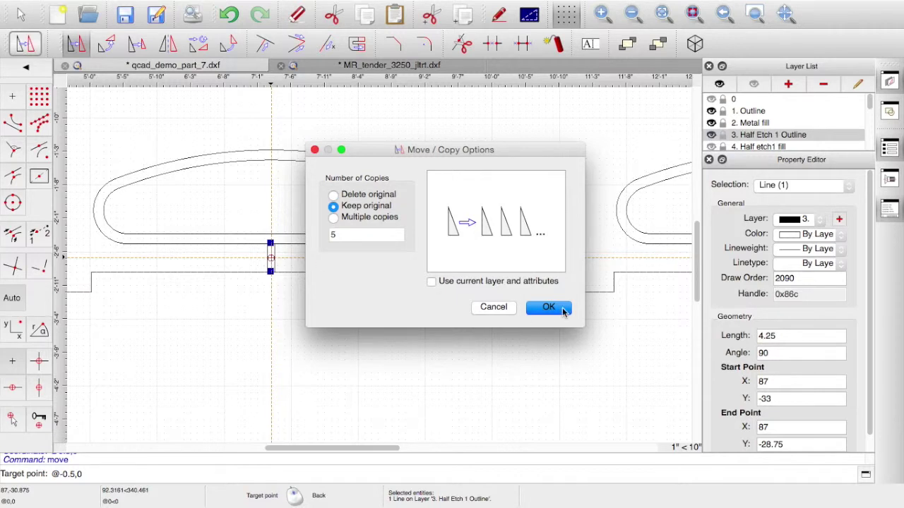
left_click(551, 306)
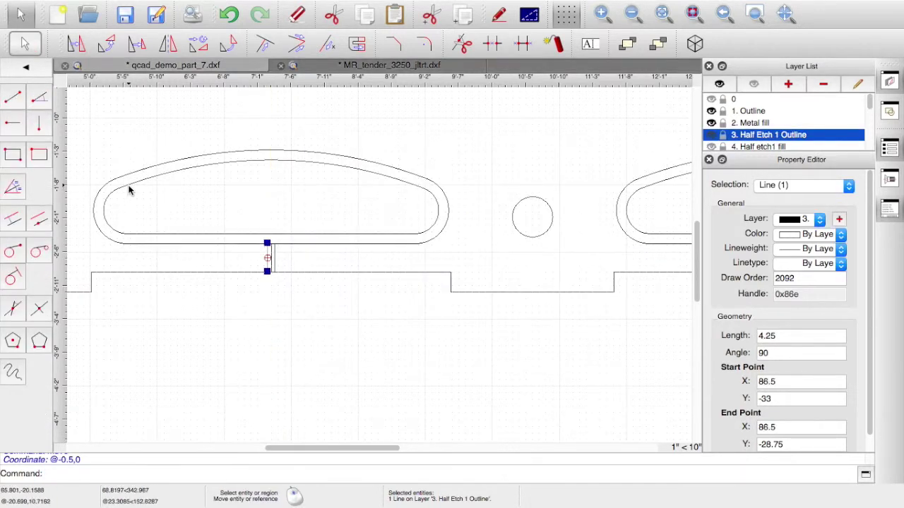
- Copy the slot's 43-long lower edge 2.125 lower to Y −30.875, keeping the original
right_click(128, 190)
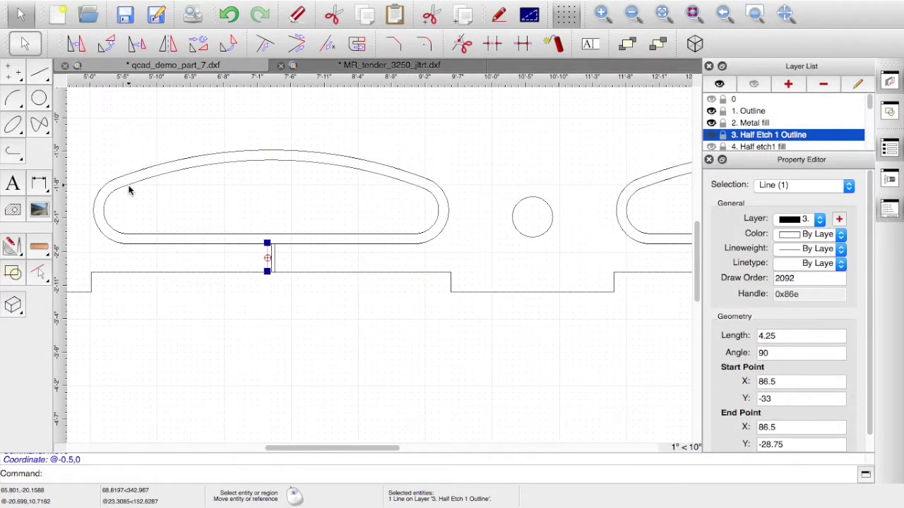
left_click(195, 243)
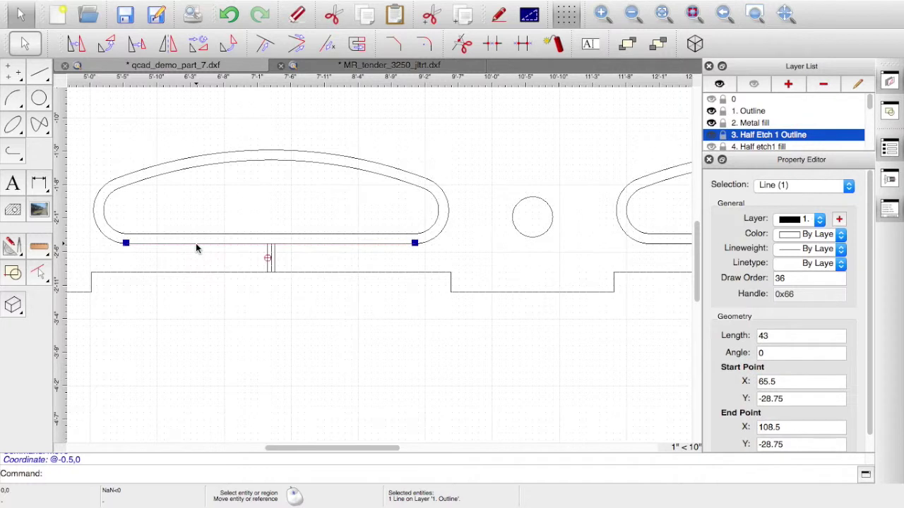
left_click(76, 44)
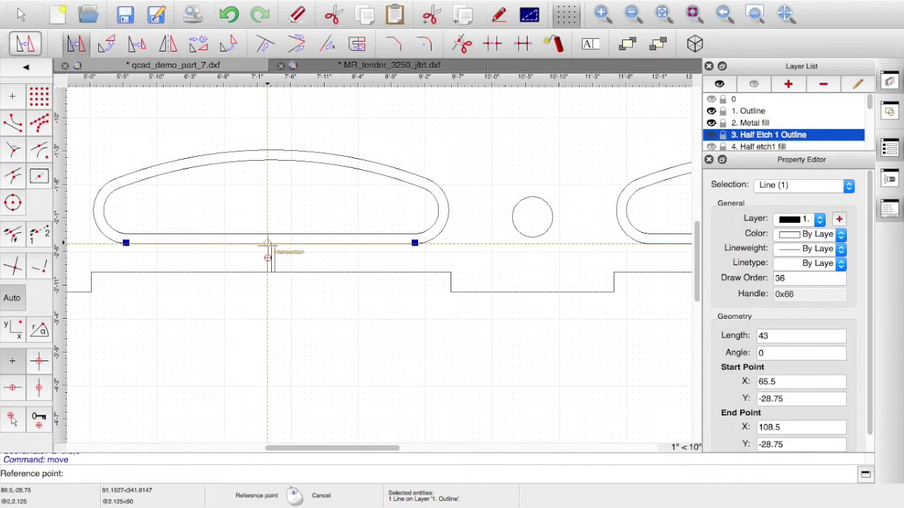
left_click(267, 243)
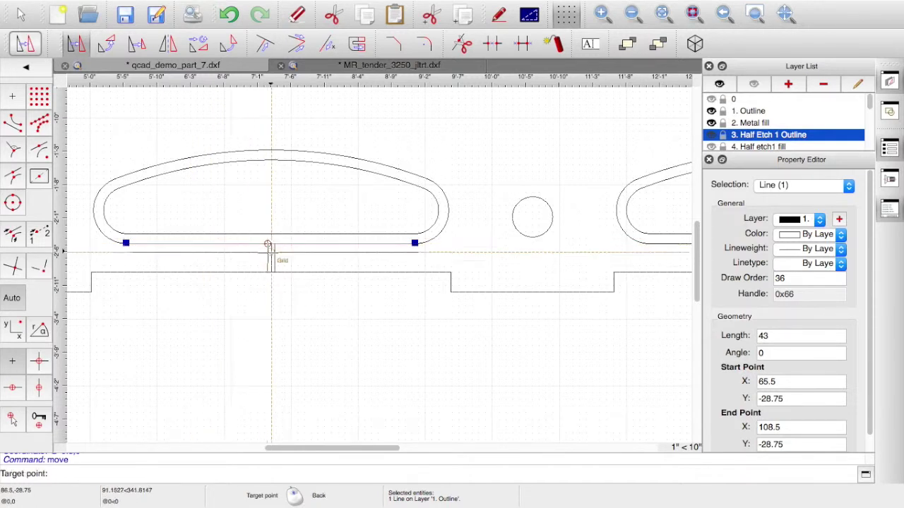
left_click(269, 260)
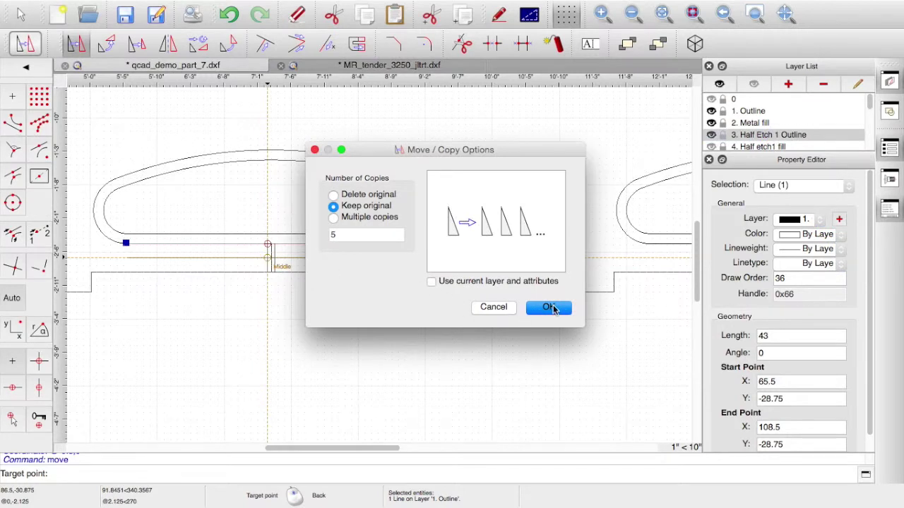
left_click(552, 308)
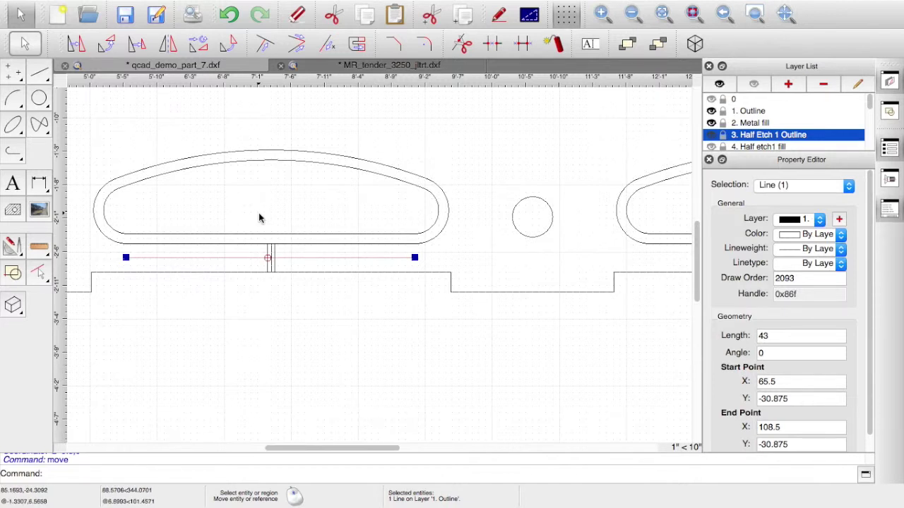
left_click(271, 252)
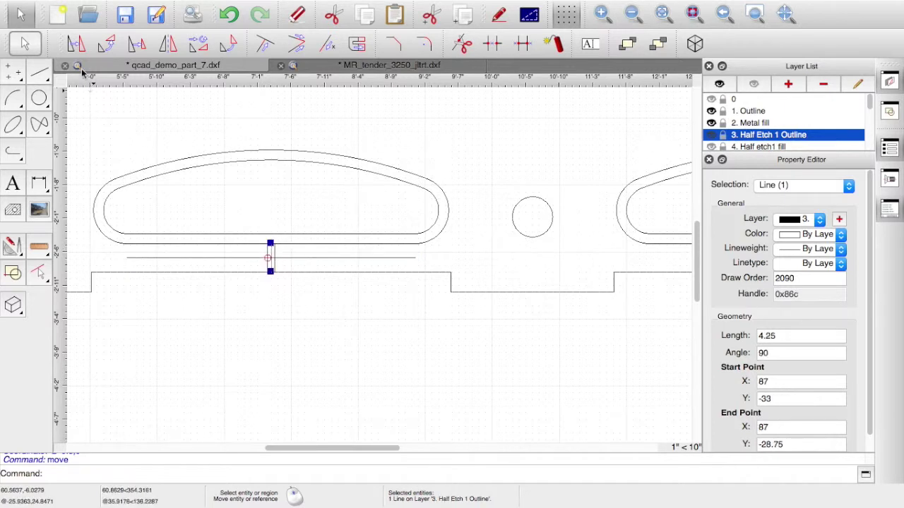
- Copy the vertical line @2.25,0 from the intersection, keeping the original
left_click(77, 45)
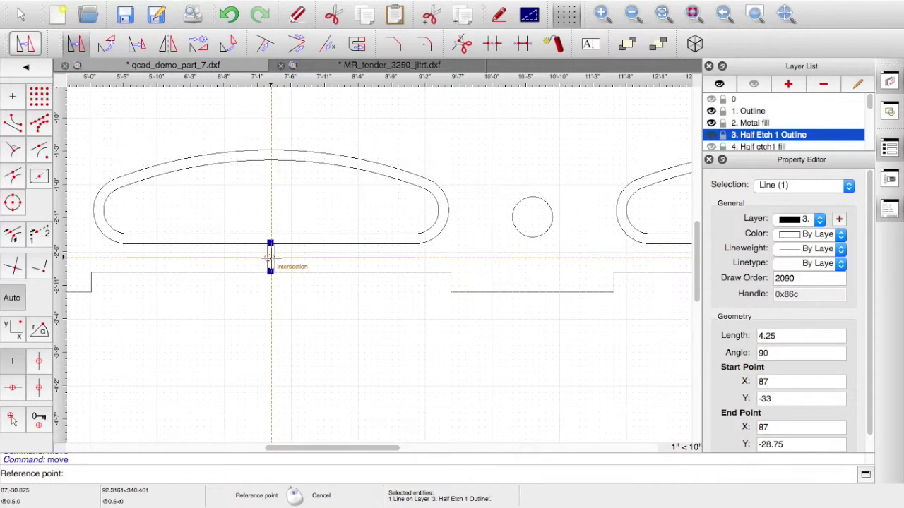
left_click(269, 258)
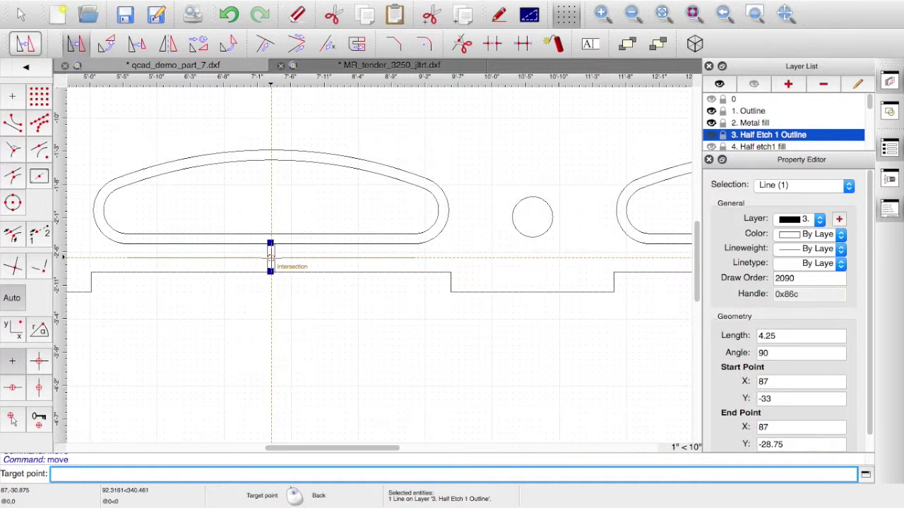
type("@2.25,0")
key("Return")
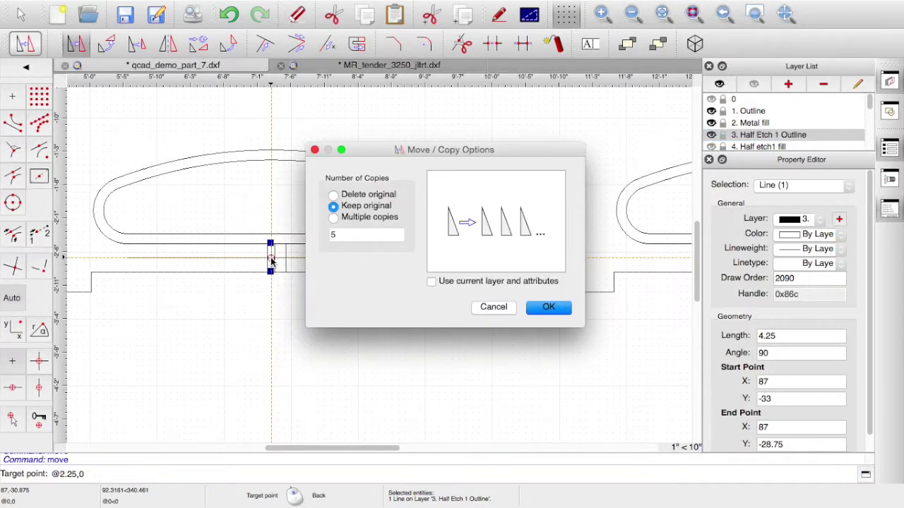
left_click(542, 309)
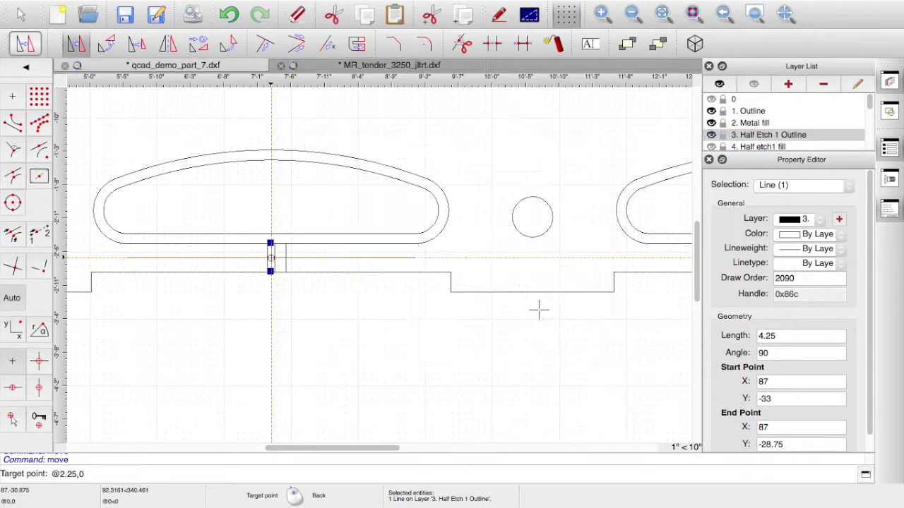
- Copy the original line at X 87 by @4.75,0 to X 91.75 with the MV alias
left_click(271, 262)
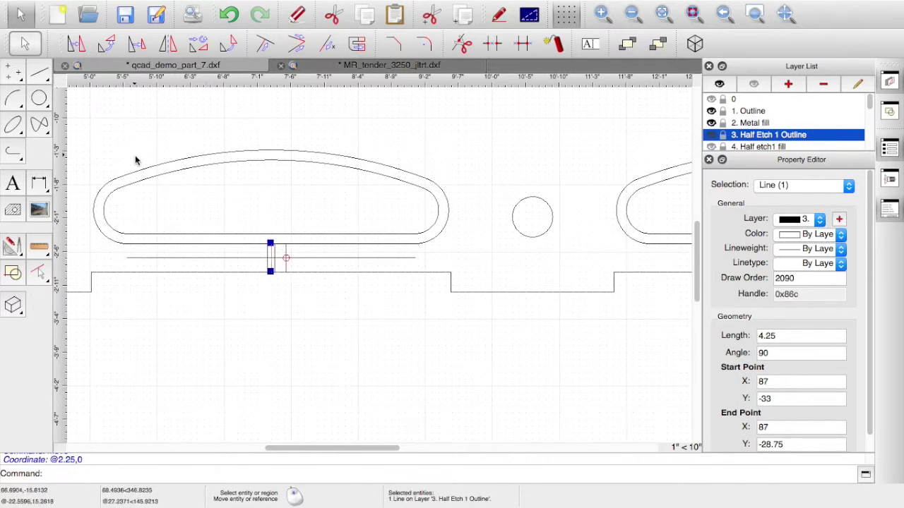
key("m")
key("v")
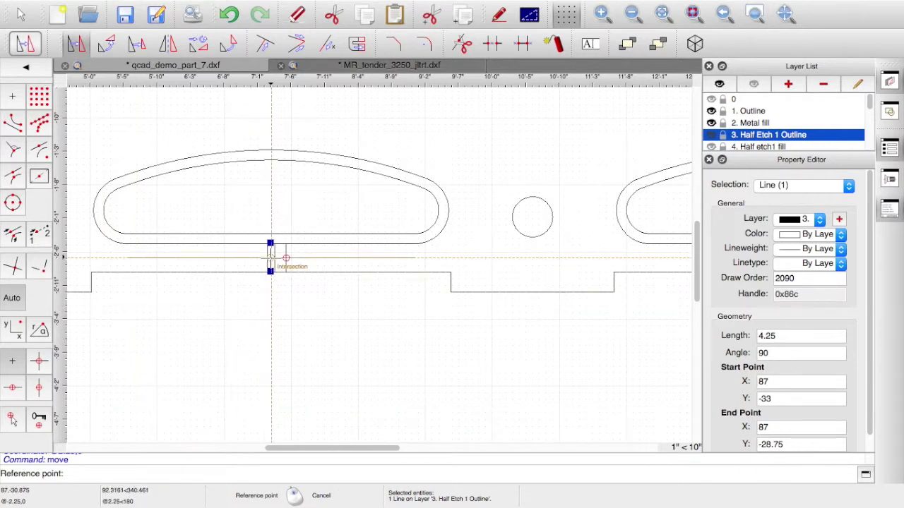
left_click(271, 258)
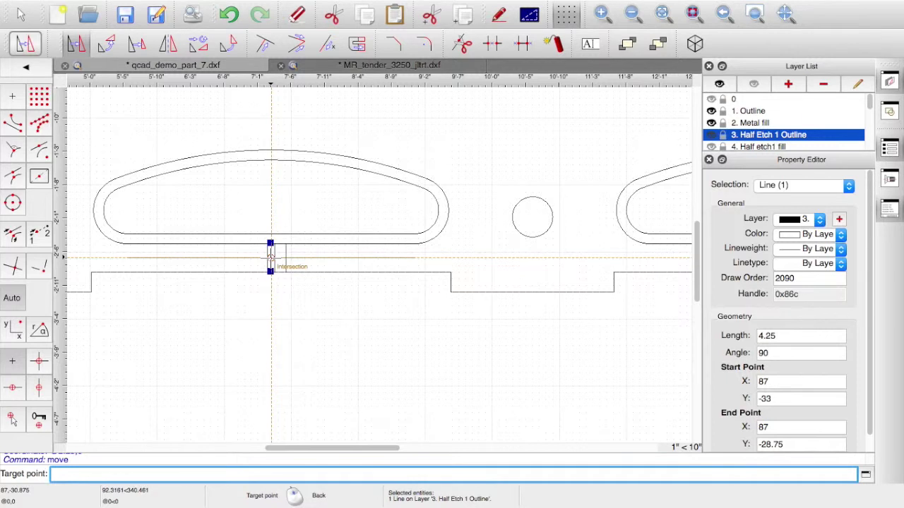
type("@4.75,0")
key("Return")
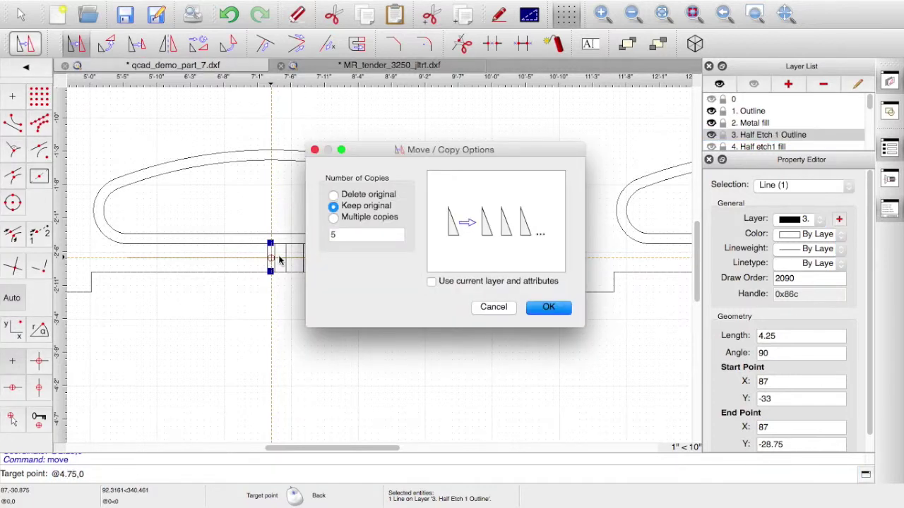
left_click(548, 308)
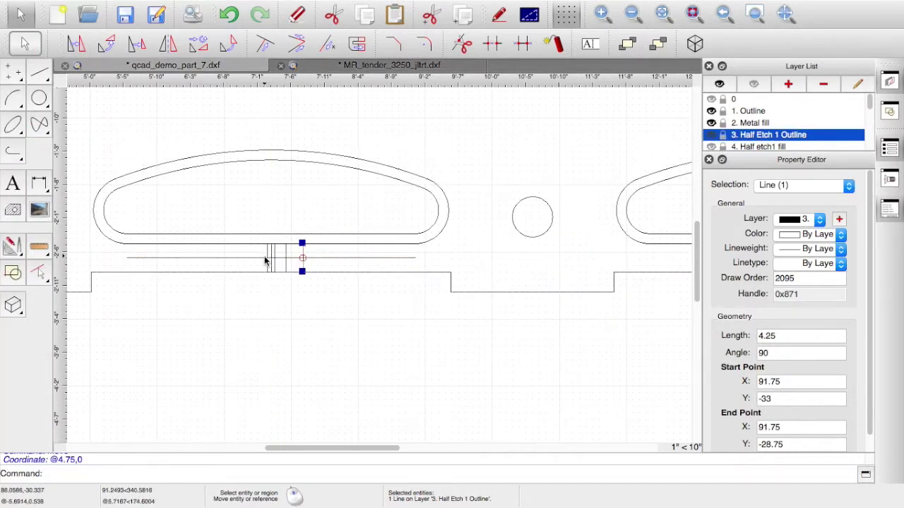
- Copy the vertical line @-2.25,0 from the intersection, keeping the original
left_click(76, 44)
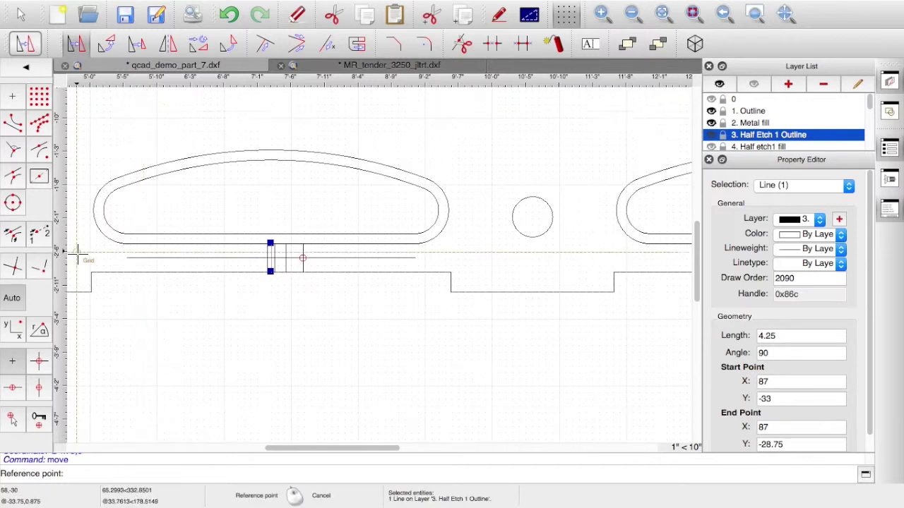
left_click(270, 257)
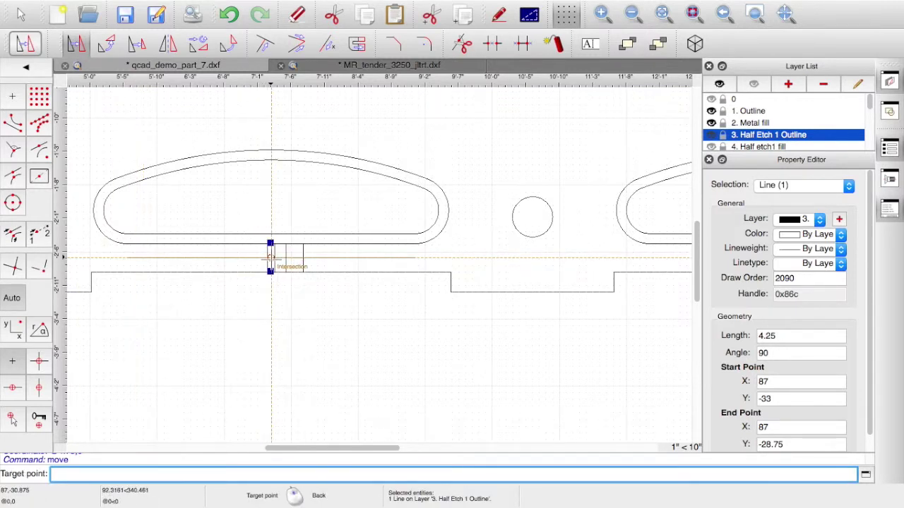
type("@-2.24")
key("BackSpace")
type("5,0")
key("Return")
left_click(537, 310)
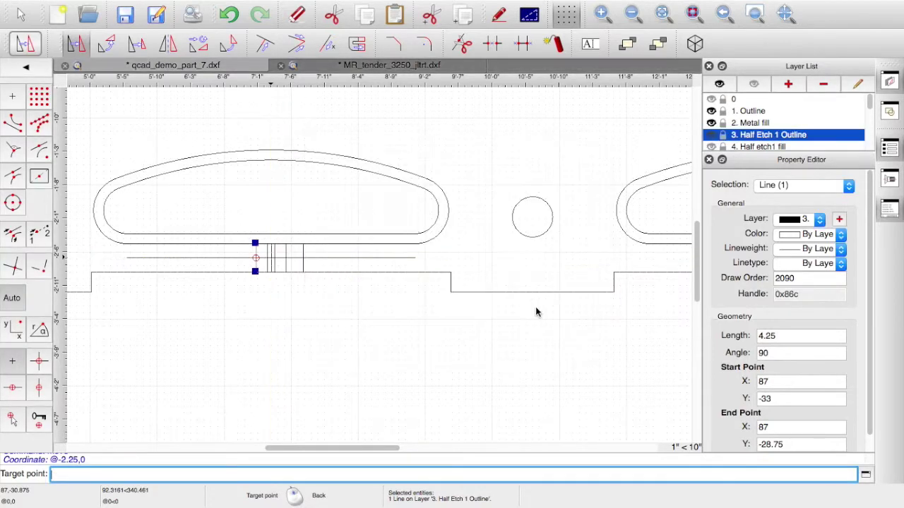
- Move the original vertical line @-4.75,0 to X 82.25, deleting the original
left_click(269, 267)
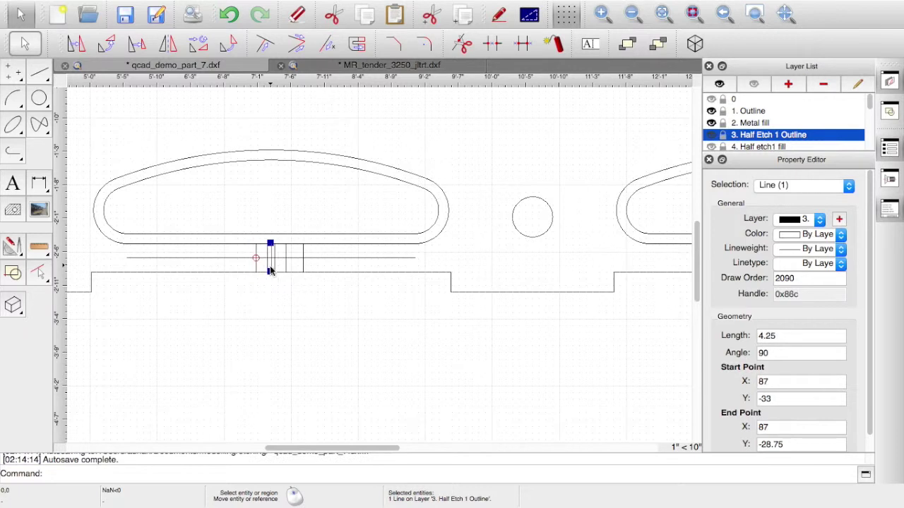
left_click(76, 45)
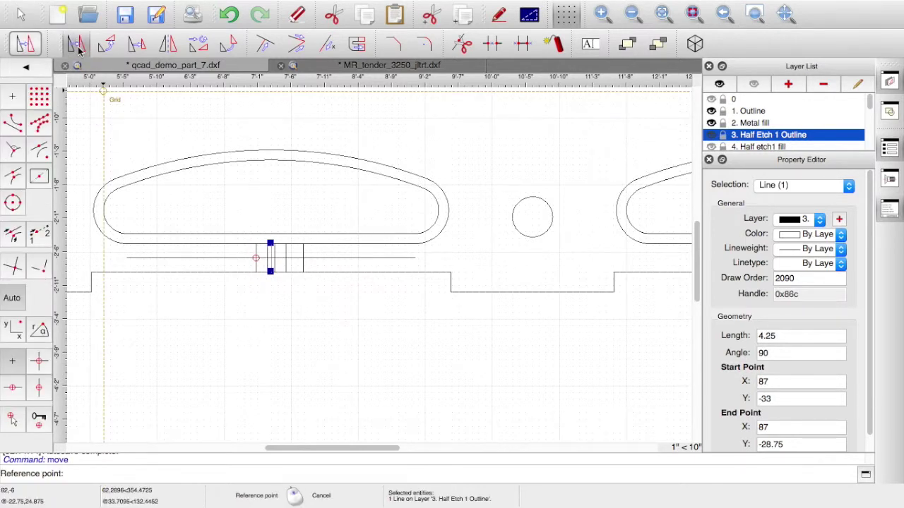
left_click(270, 258)
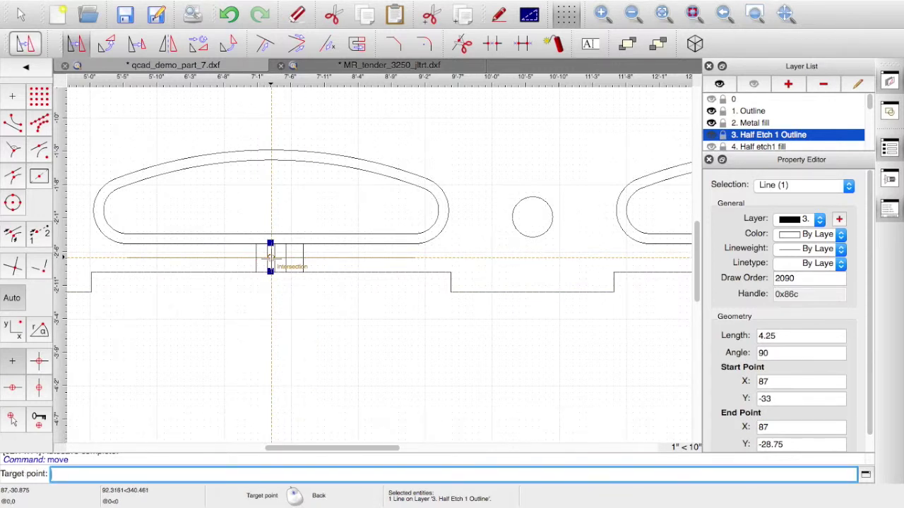
type("@-4.75,0")
key("Return")
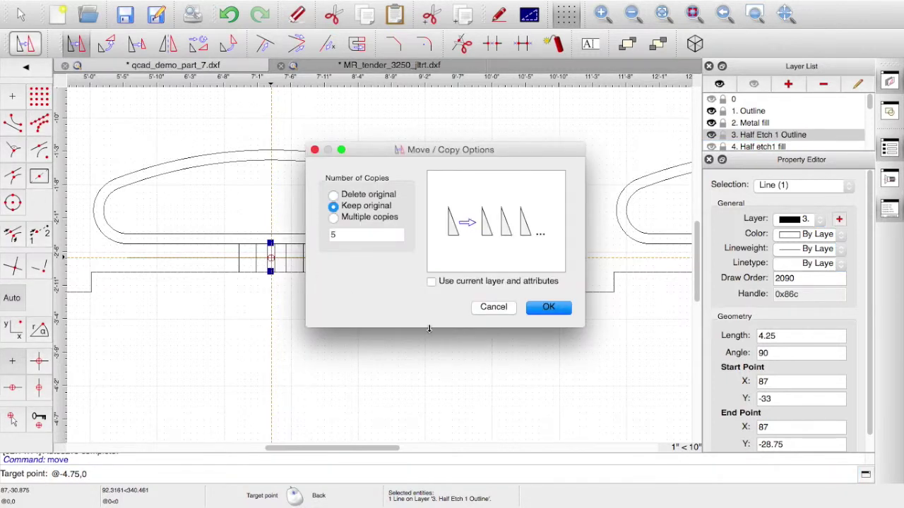
left_click(333, 195)
left_click(549, 309)
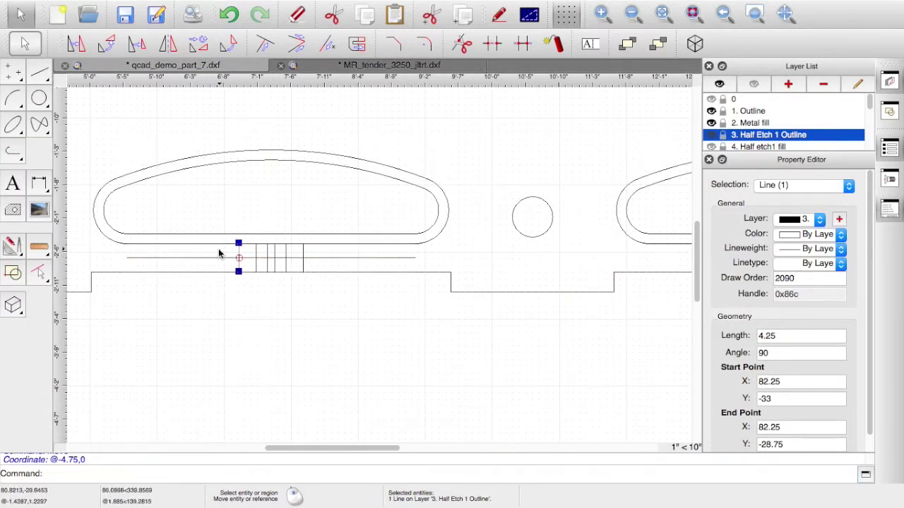
- Draw 0.5-radius rivet circles at the intersections of the short lines and guide line
left_click(39, 101)
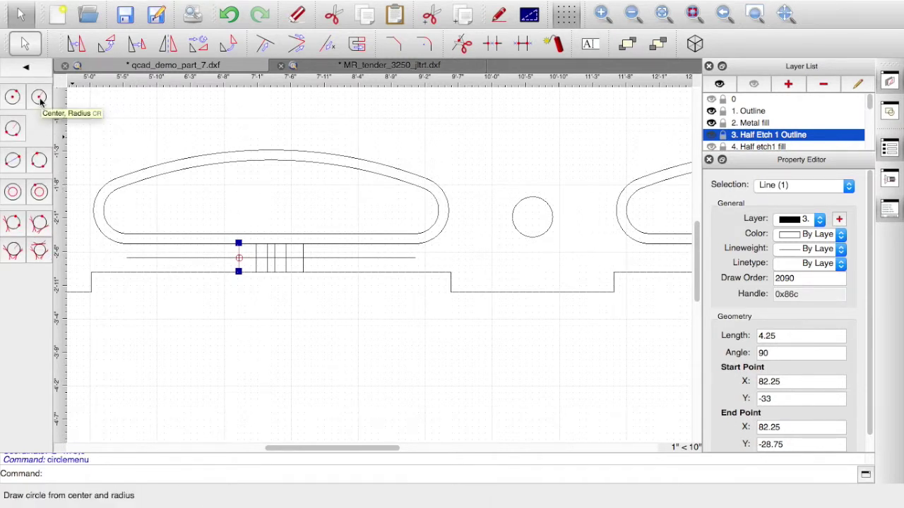
left_click(39, 99)
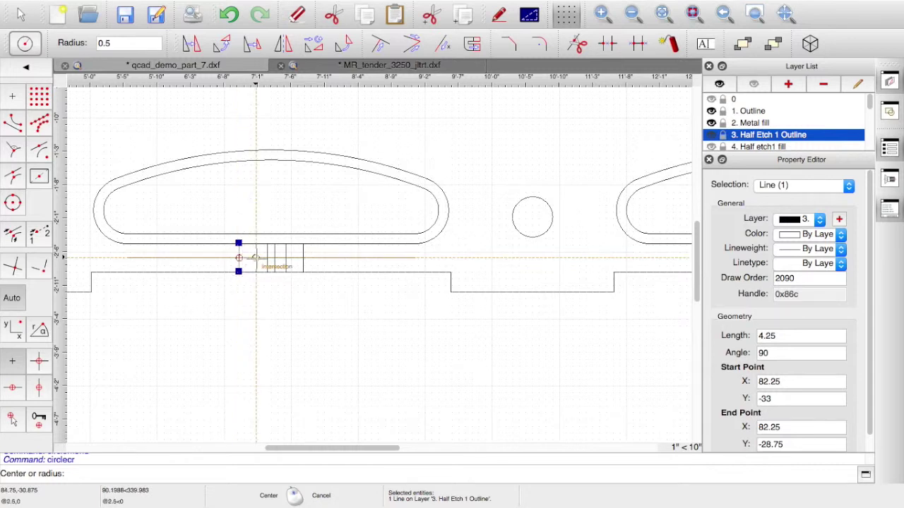
left_click(255, 258)
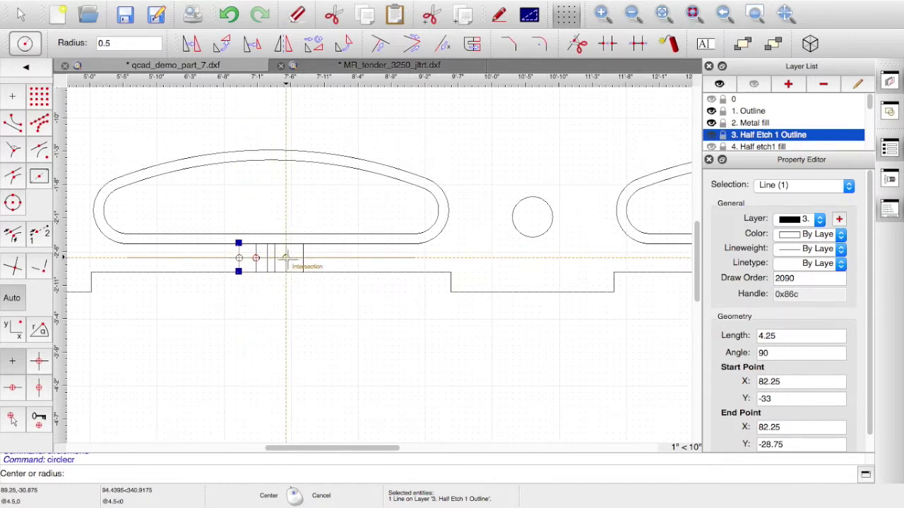
left_click(286, 258)
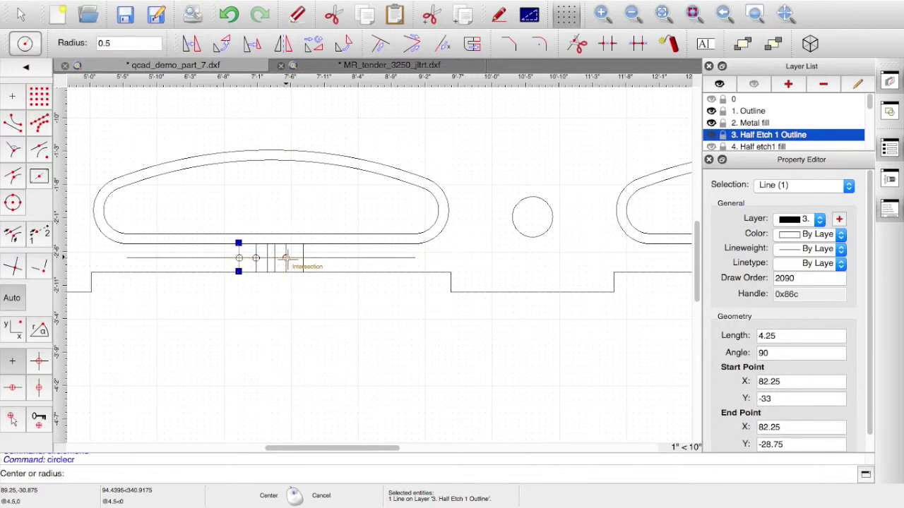
left_click(304, 259)
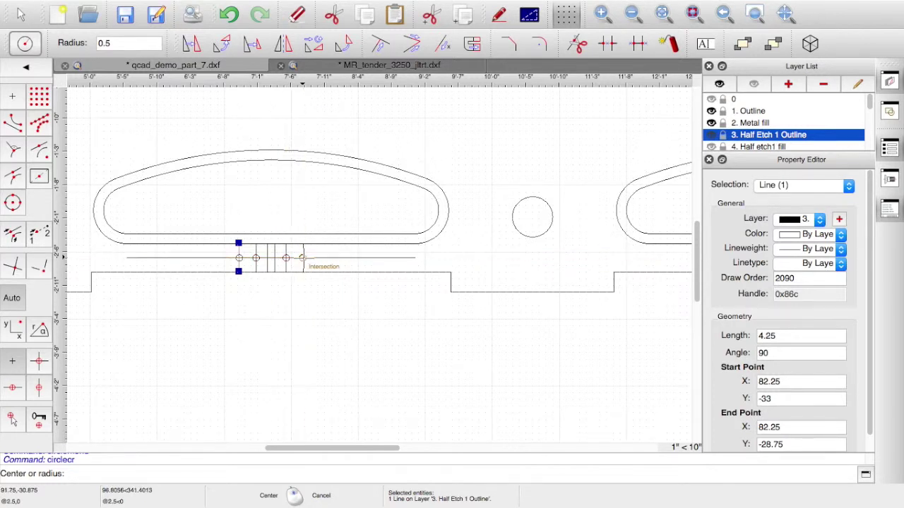
right_click(337, 259)
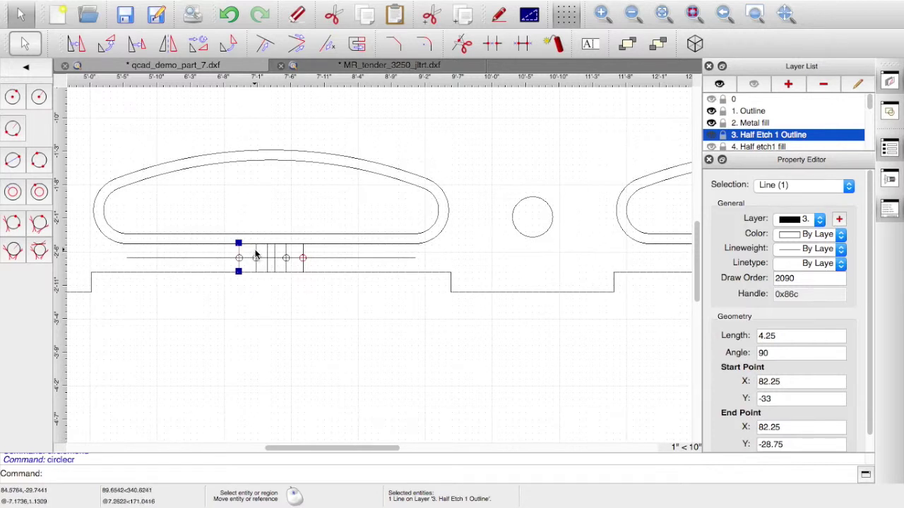
- Delete the construction and guide lines, then hide layers 1. Outline and 2. Metal fill
left_click(256, 254)
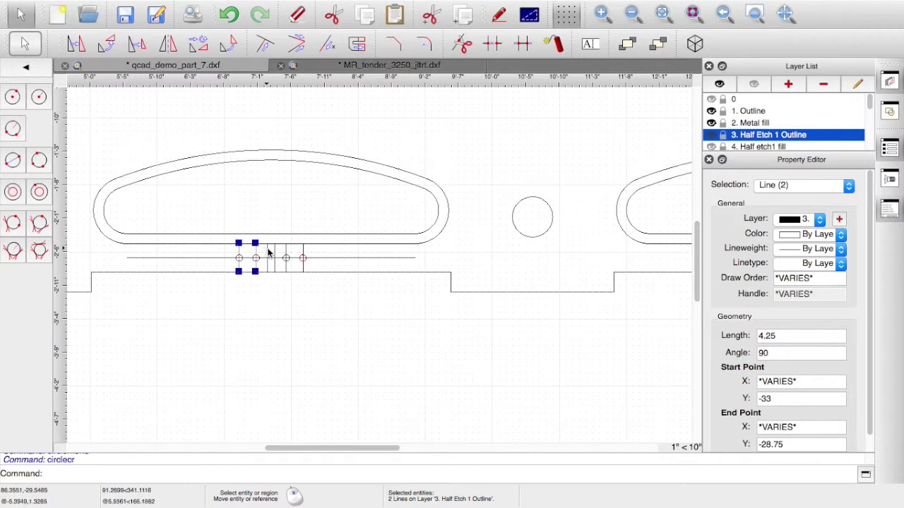
left_click(285, 253)
left_click(302, 248)
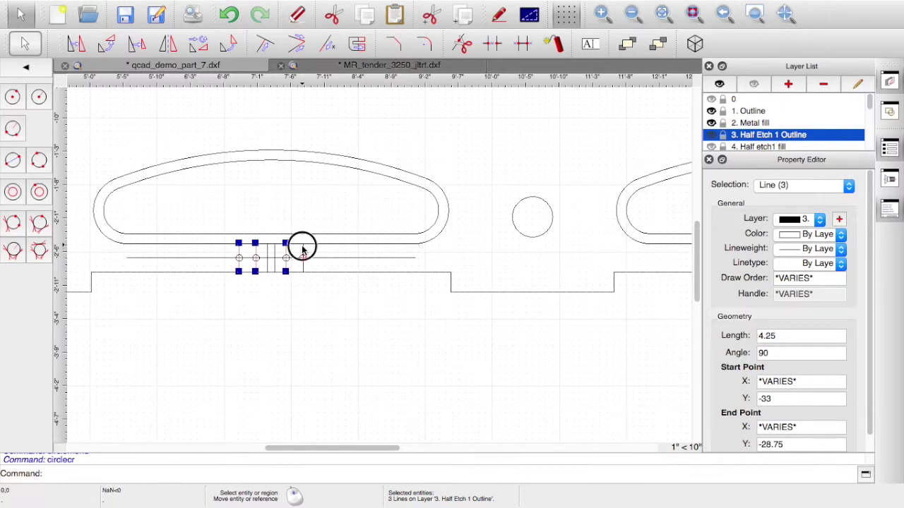
left_click(322, 258)
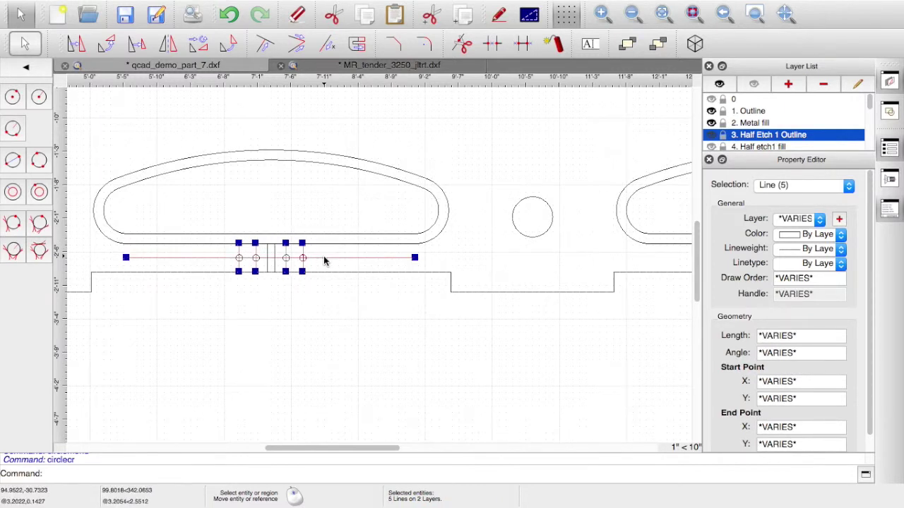
key("Delete")
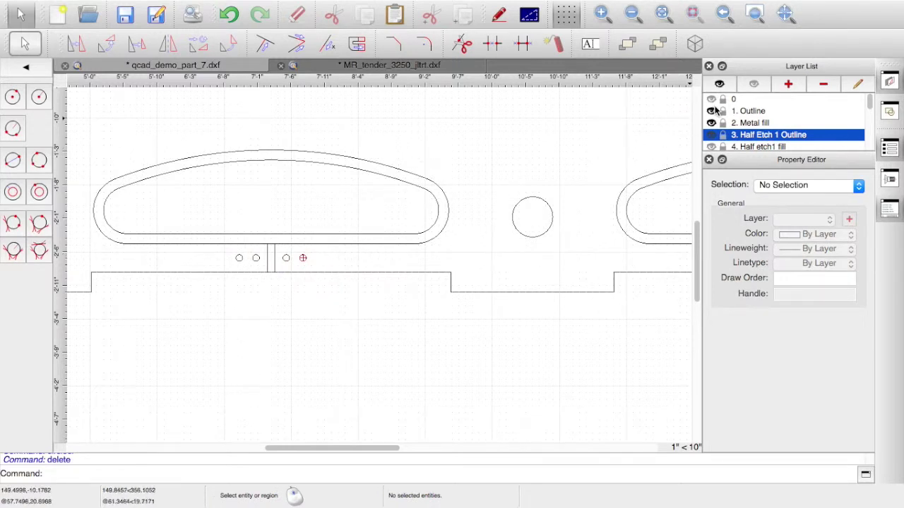
left_click(712, 111)
left_click(713, 123)
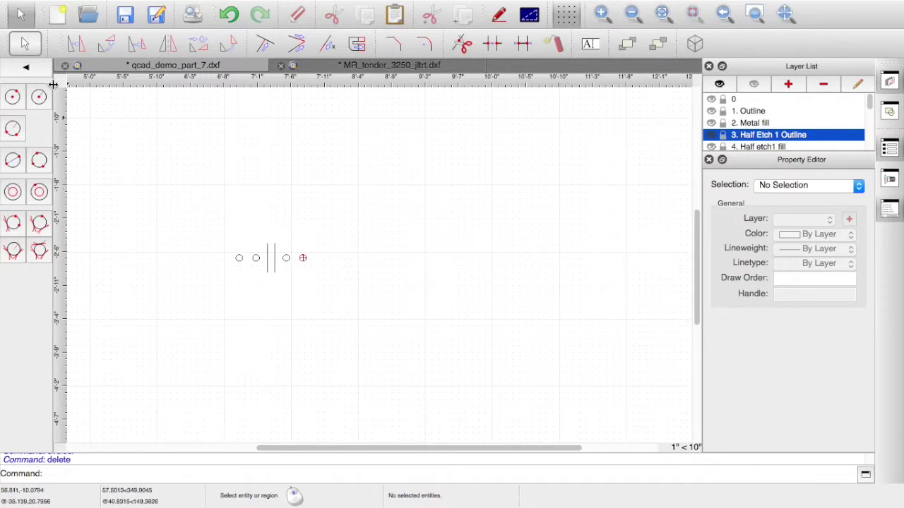
- Draw endpoint-snapped lines joining the two slot sides at top and bottom
left_click(26, 68)
left_click(39, 71)
left_click(26, 68)
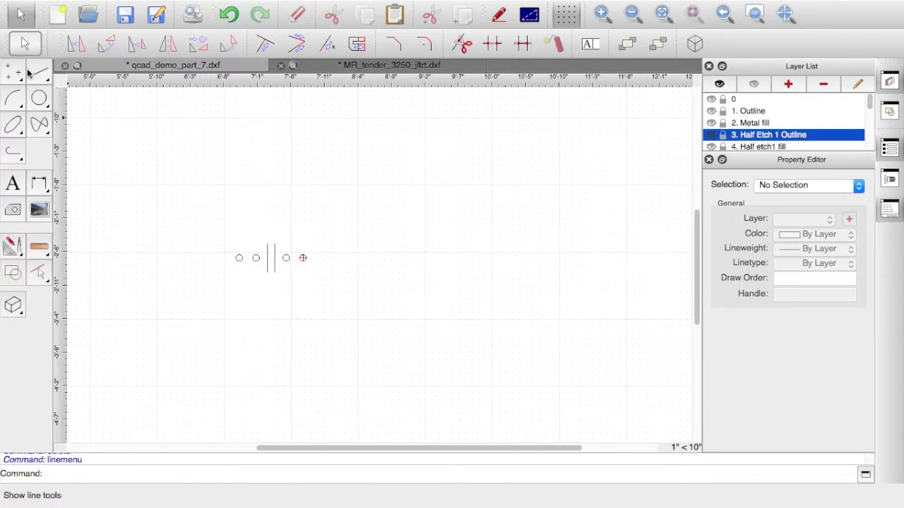
left_click(39, 73)
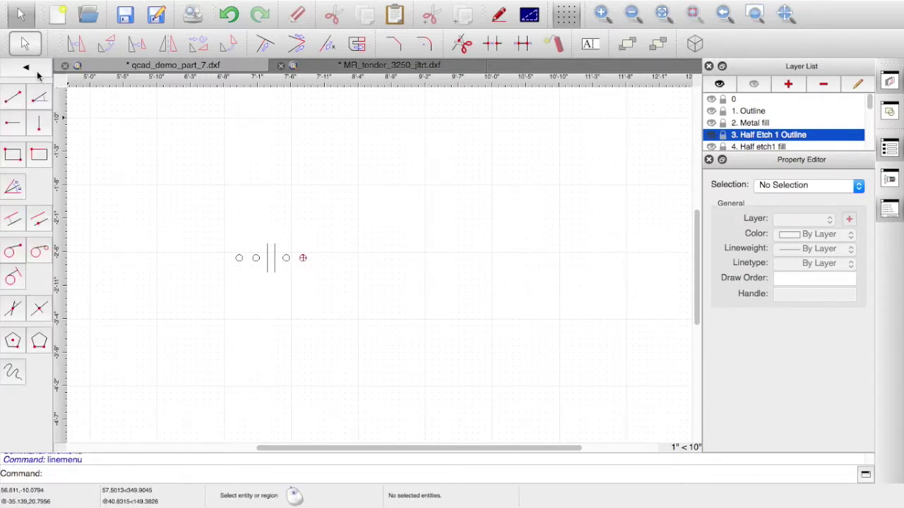
left_click(16, 102)
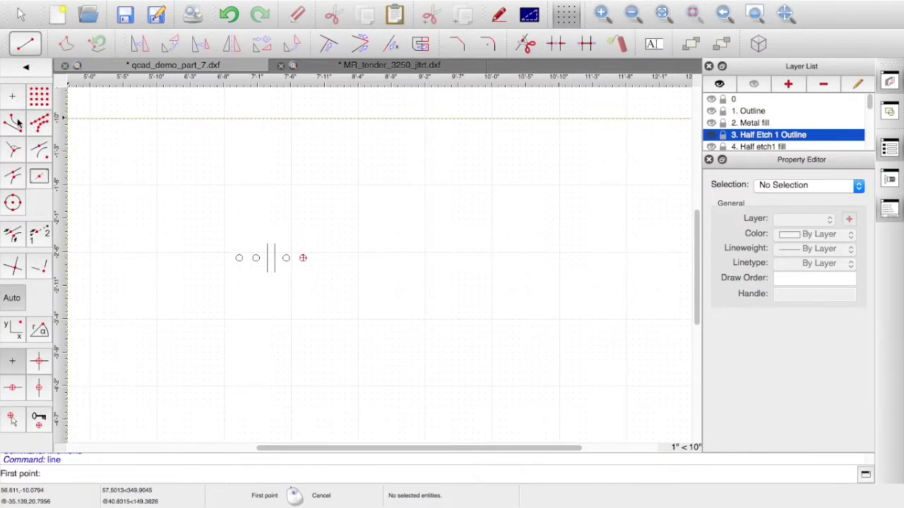
left_click(14, 125)
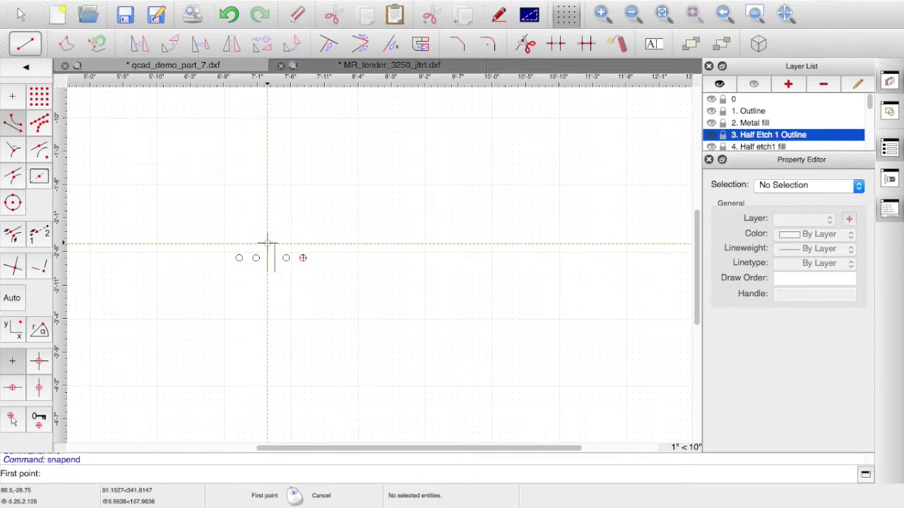
left_click(268, 243)
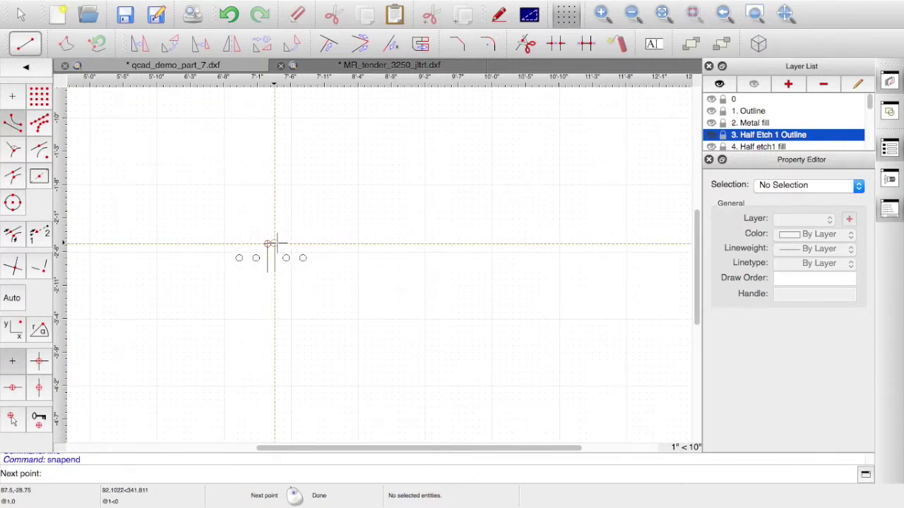
left_click(274, 243)
right_click(274, 244)
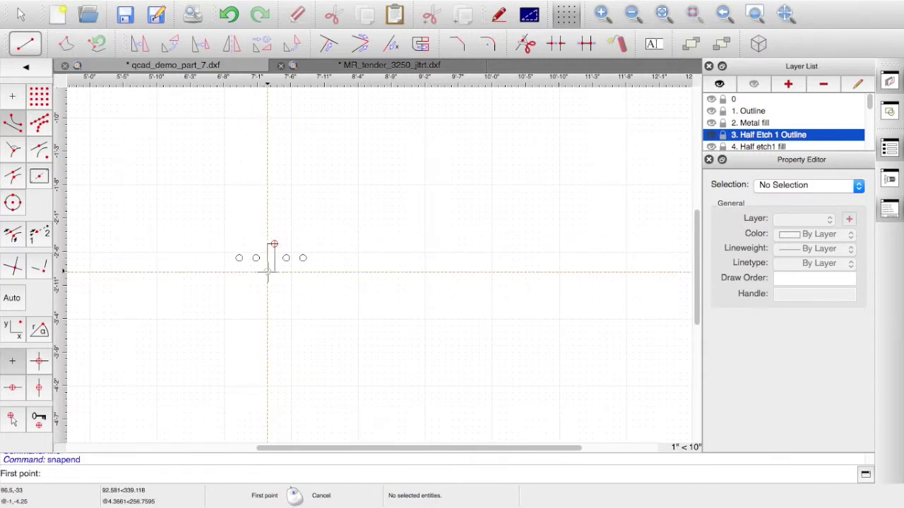
left_click(267, 273)
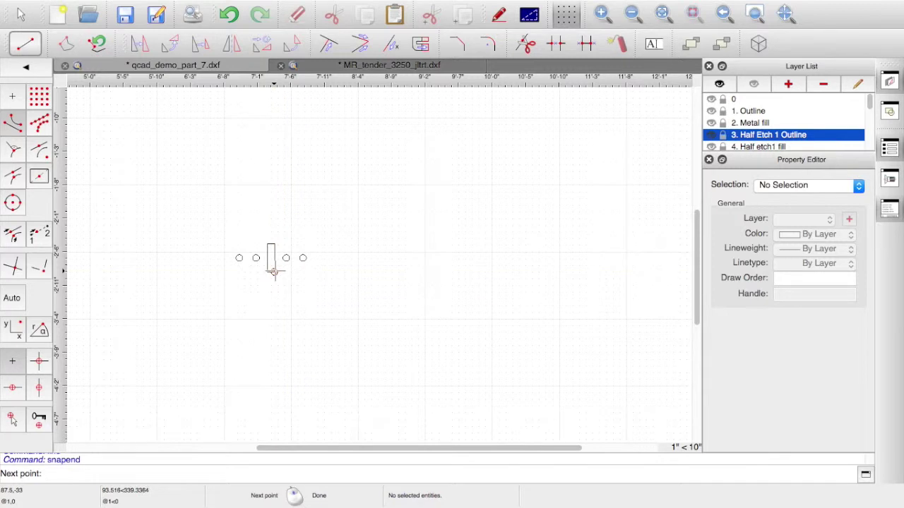
left_click(274, 273)
right_click(273, 272)
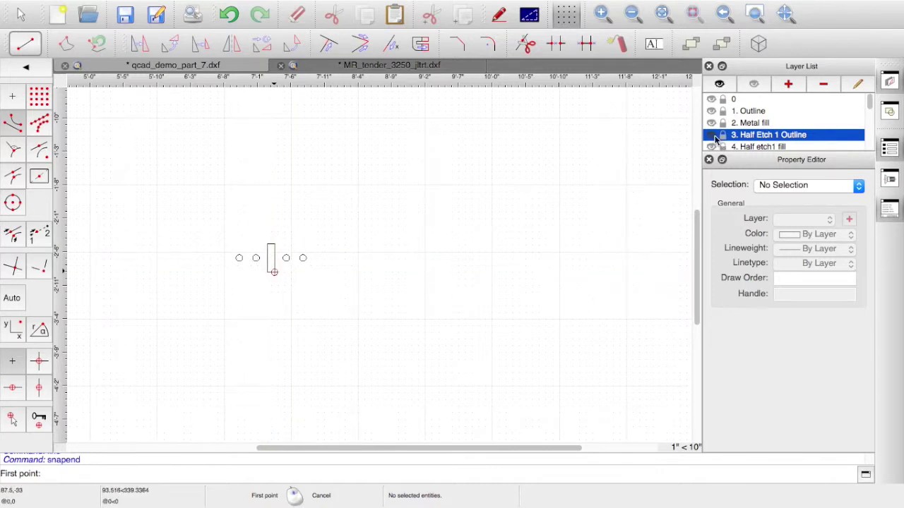
left_click(712, 111)
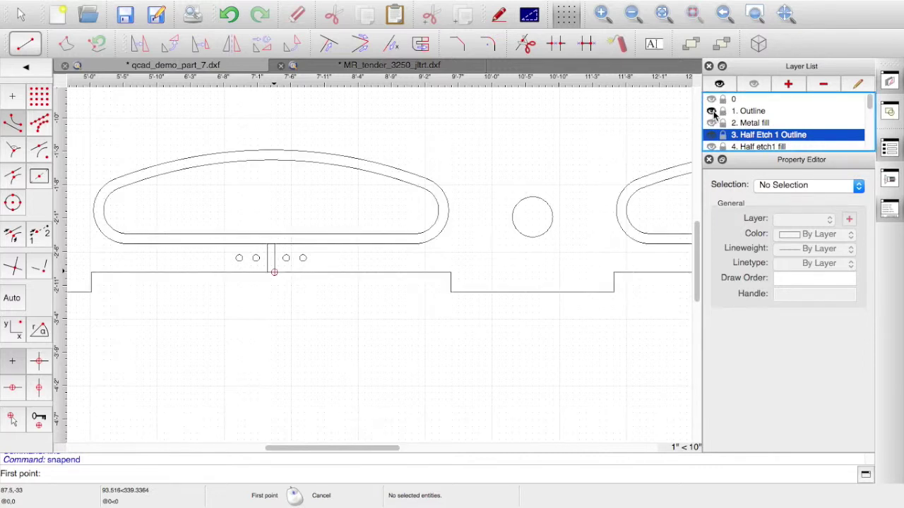
scroll(457, 305, "down", 4)
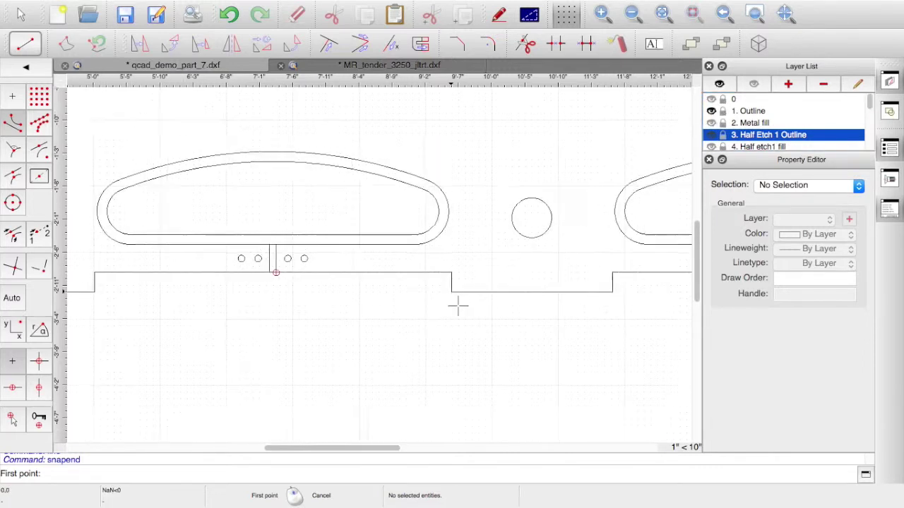
scroll(458, 305, "down", 2)
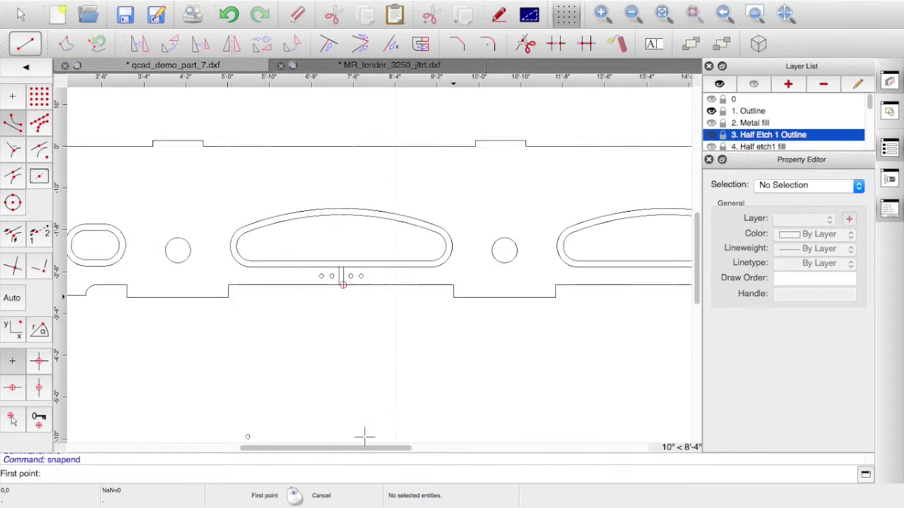
left_click_drag(379, 446, 424, 448)
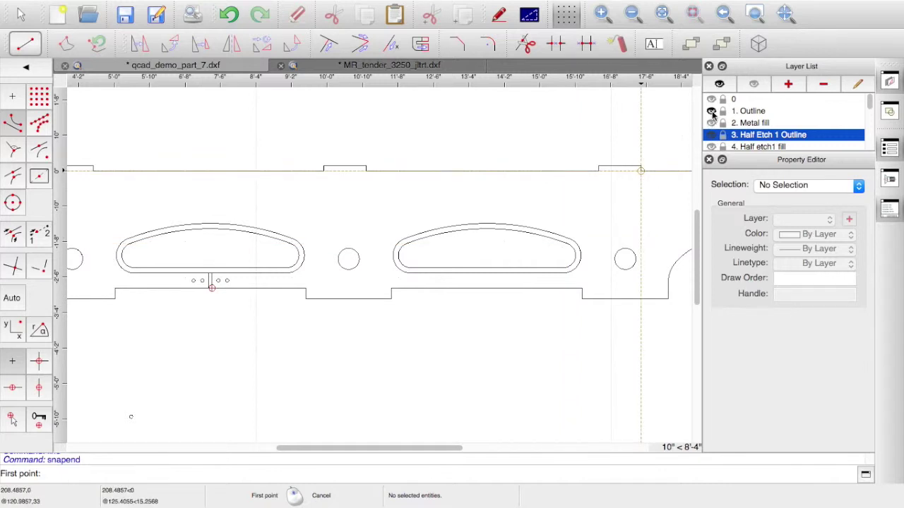
left_click(712, 110)
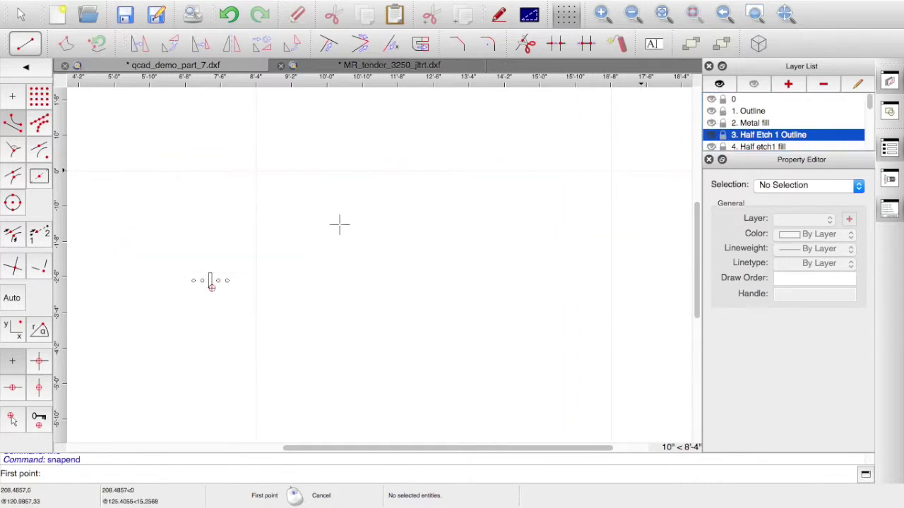
right_click(174, 261)
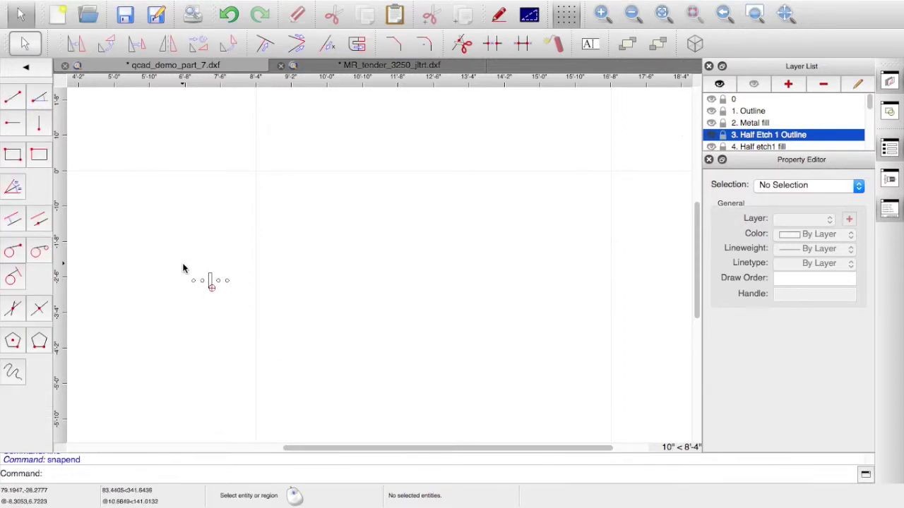
left_click_drag(179, 261, 249, 307)
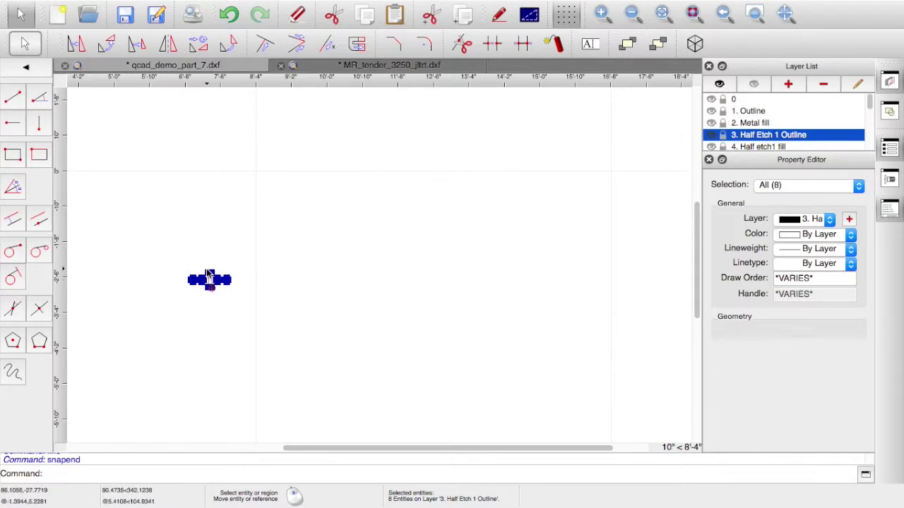
left_click(77, 43)
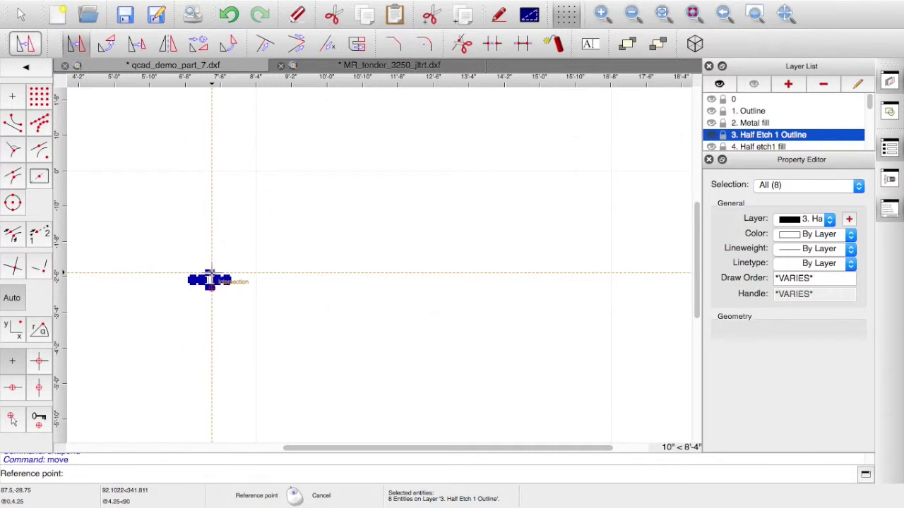
left_click(210, 273)
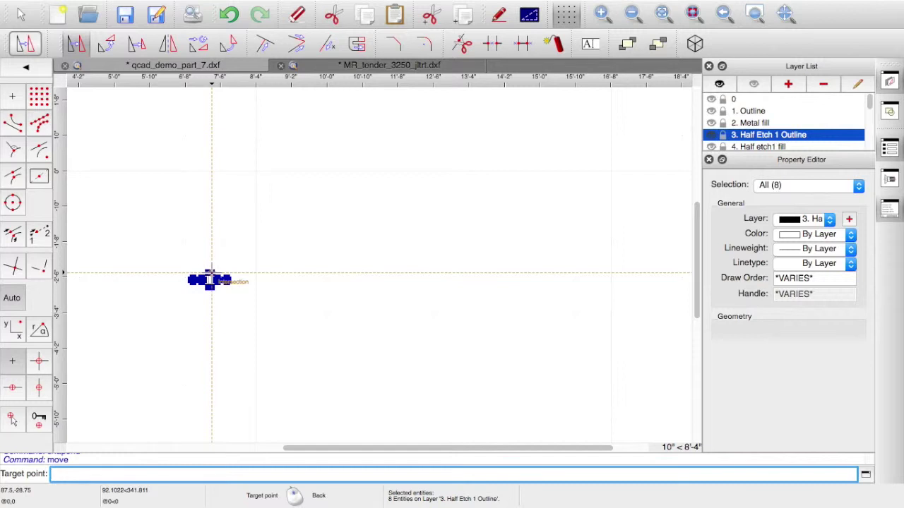
type("@78,0")
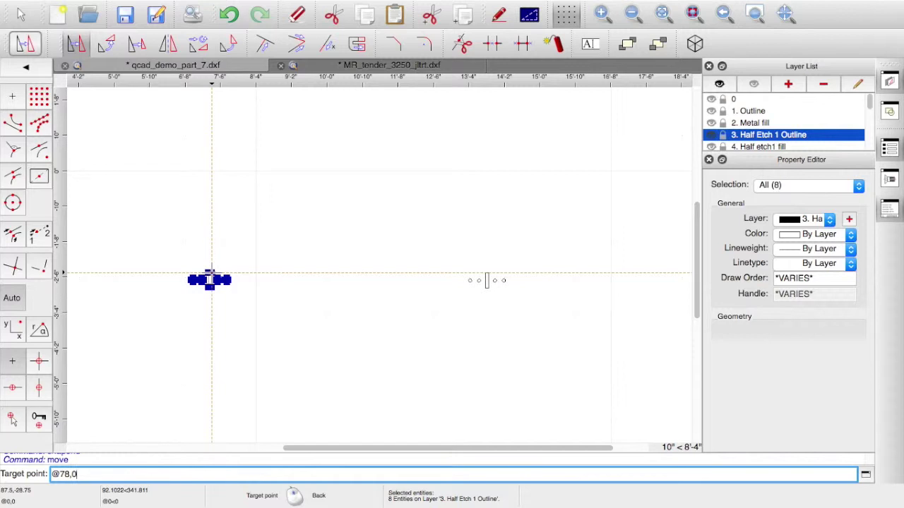
key("Return")
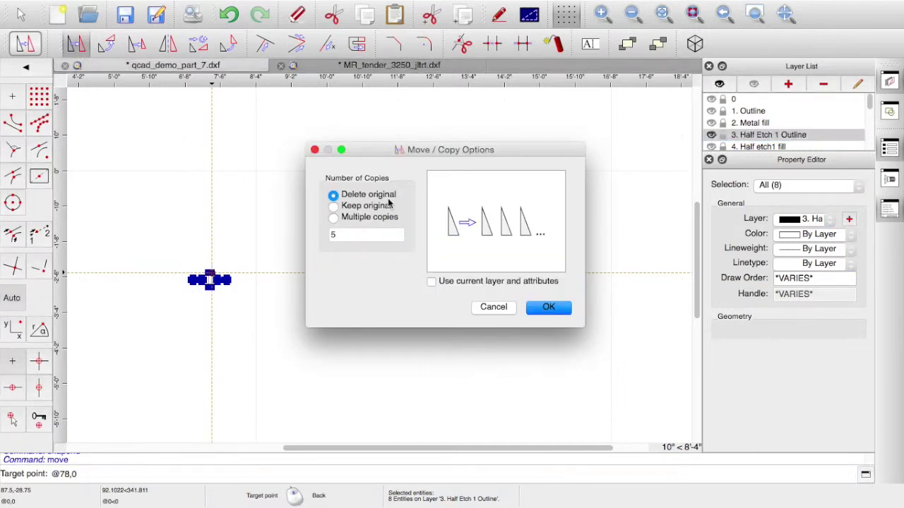
left_click(332, 205)
left_click(549, 308)
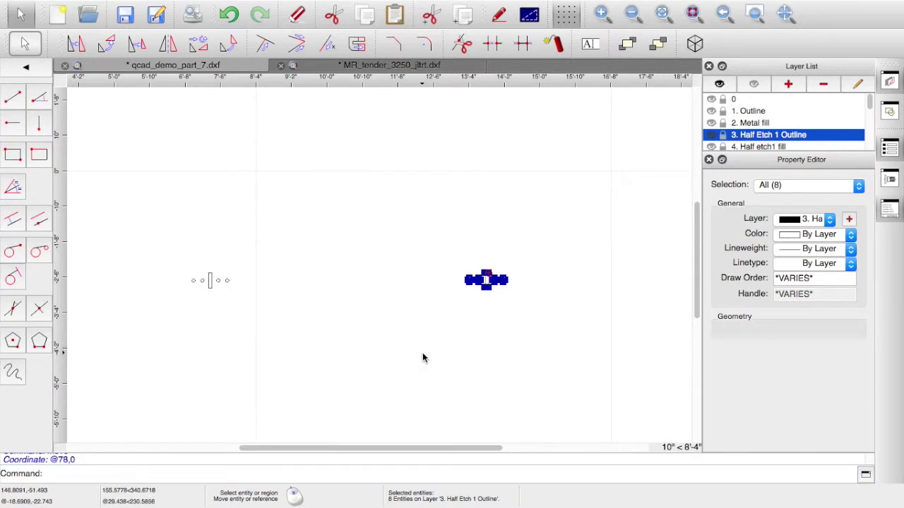
right_click(423, 358)
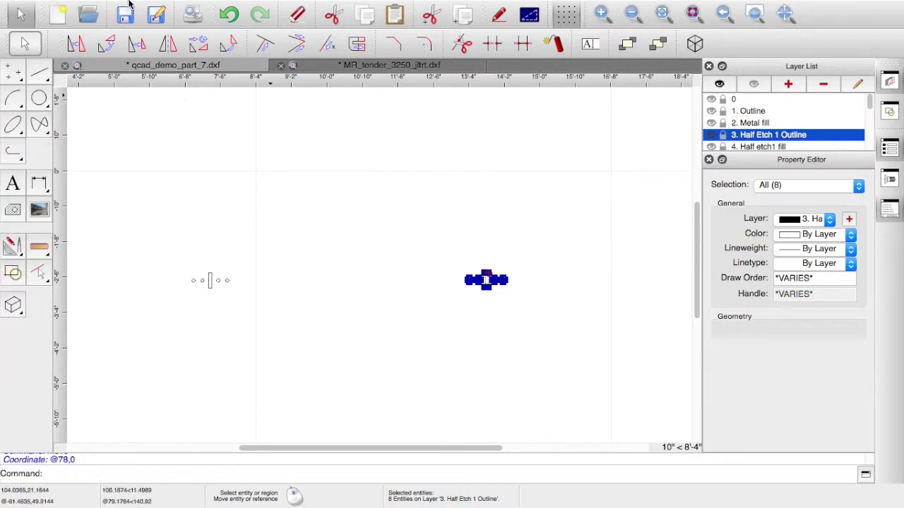
- Deselect all and make the 1. Outline layer visible again
left_click(177, 7)
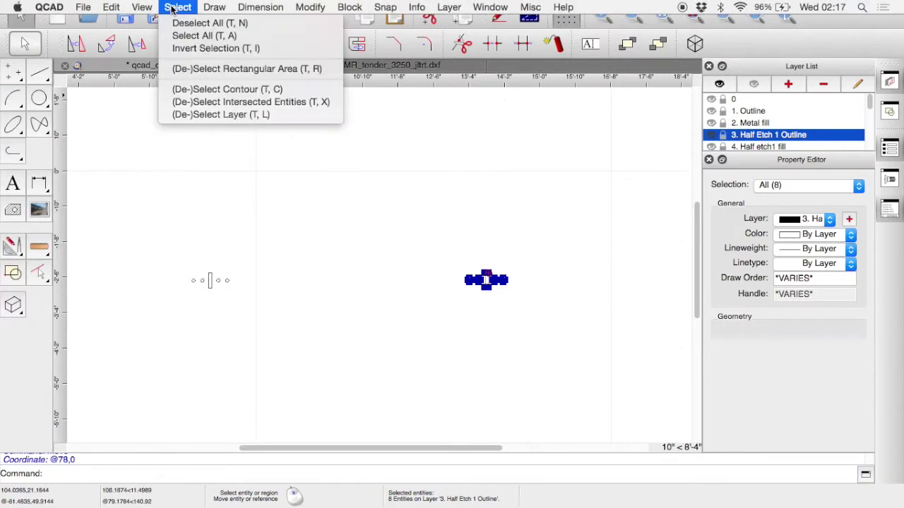
left_click(193, 24)
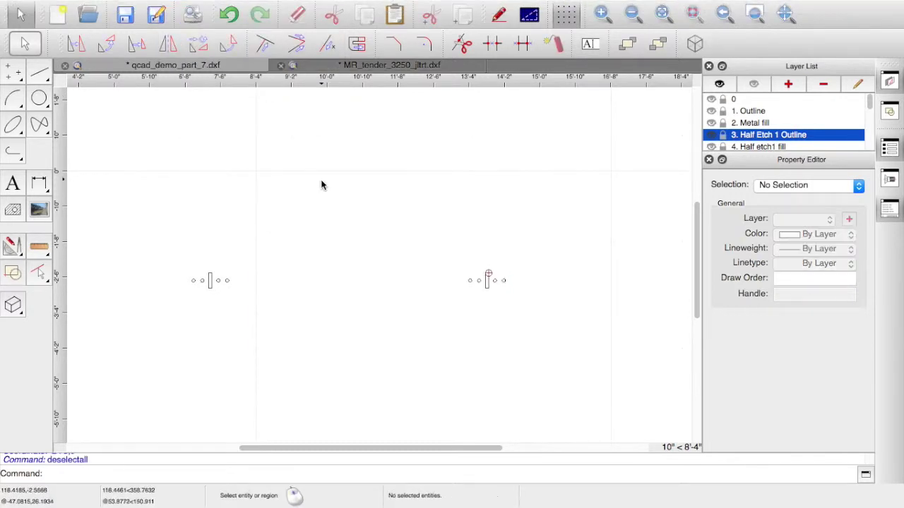
left_click(711, 111)
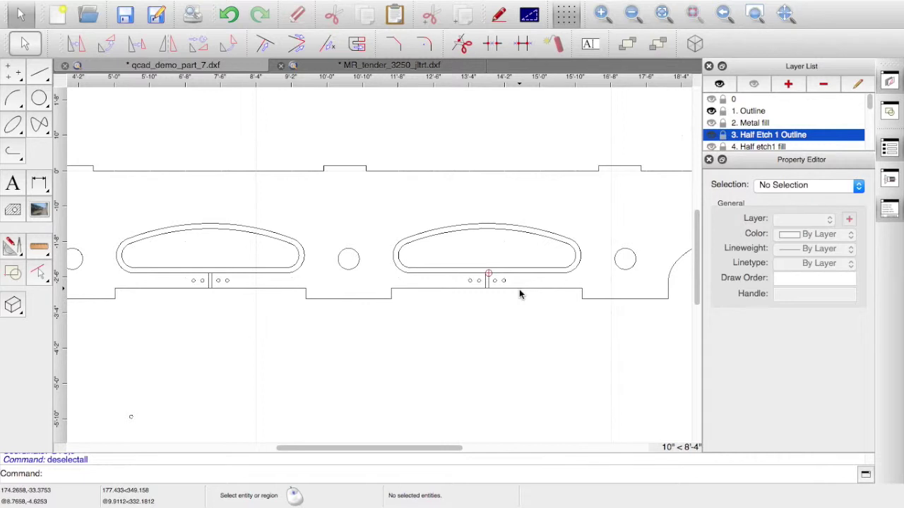
- Hide Half Etch 1 Outline, show 2. Metal fill and make it the current layer
left_click(712, 136)
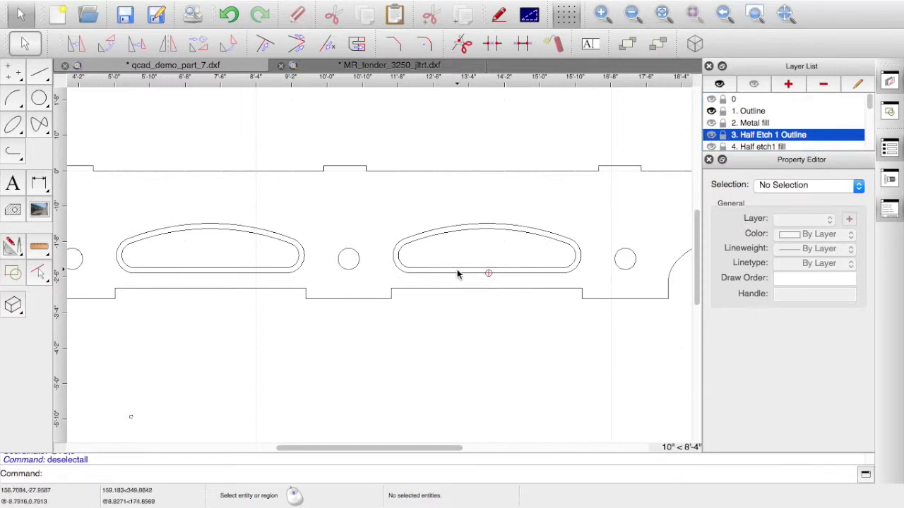
scroll(418, 360, "down", 5)
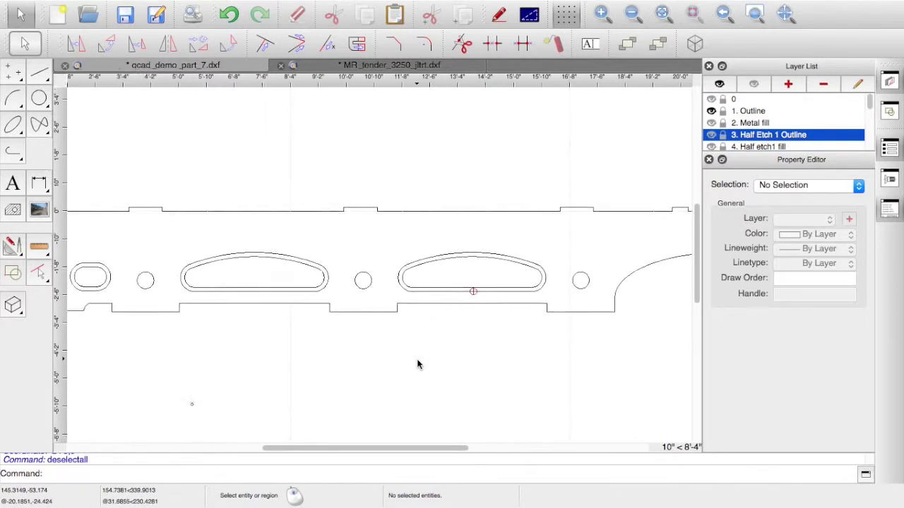
scroll(416, 360, "down", 4)
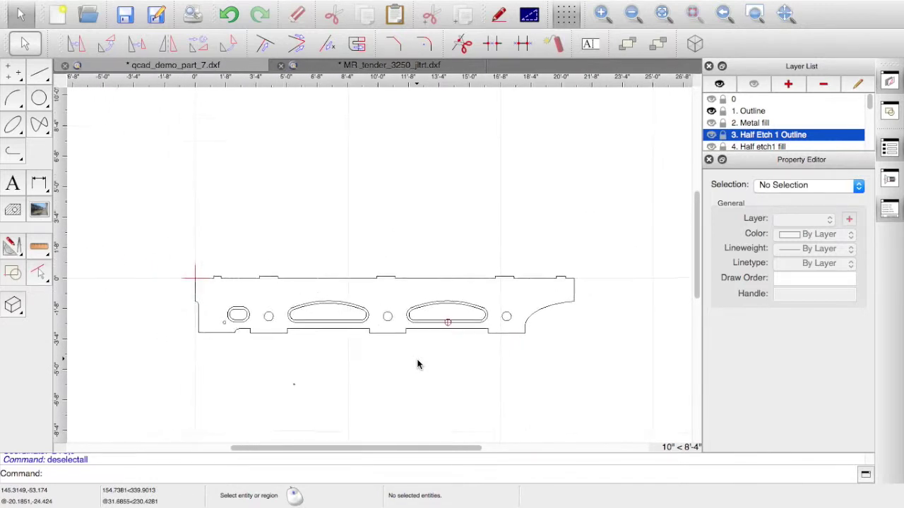
scroll(417, 364, "up", 4)
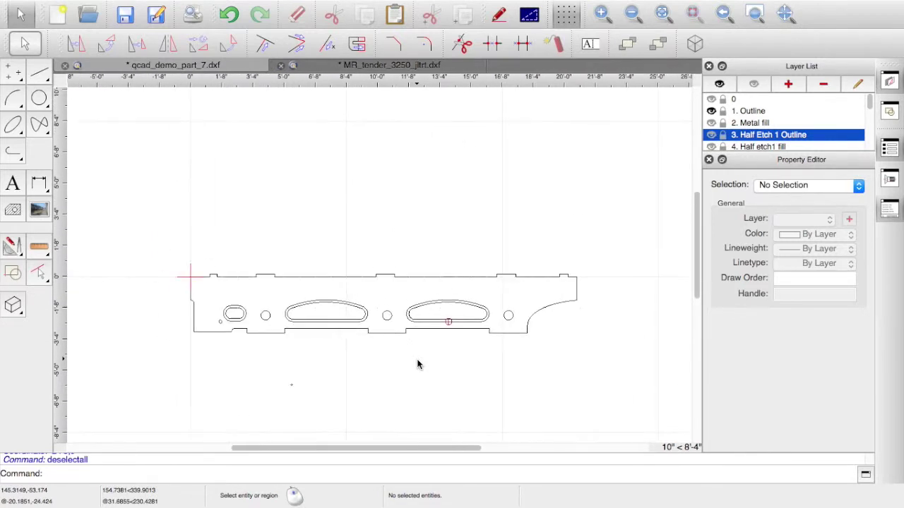
scroll(417, 363, "up", 2)
scroll(417, 363, "down", 1)
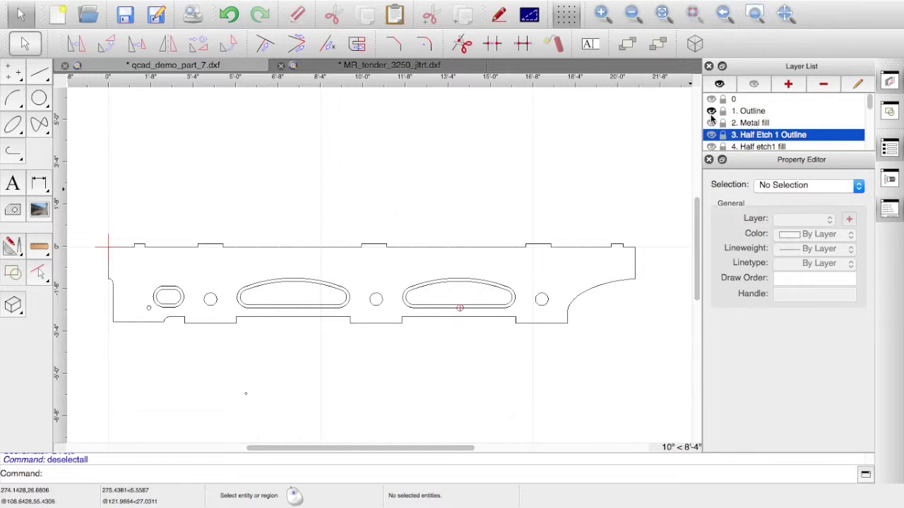
left_click(711, 122)
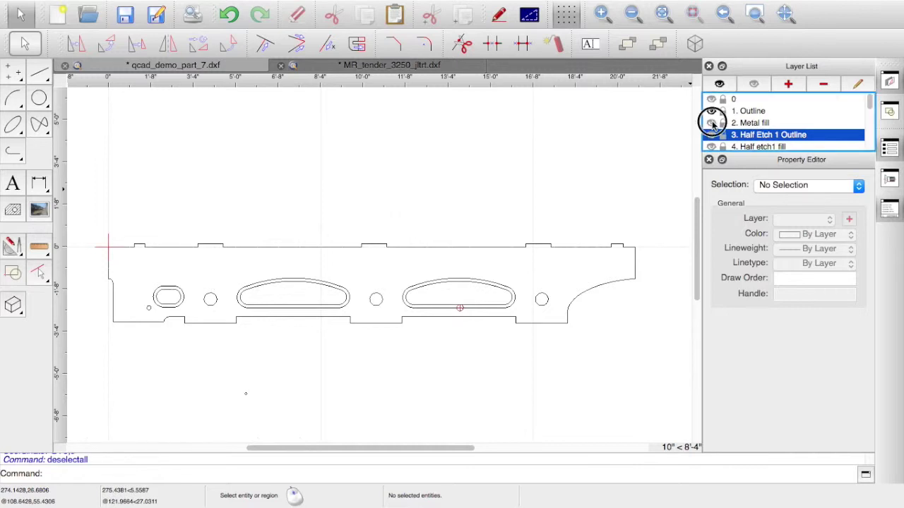
left_click(749, 123)
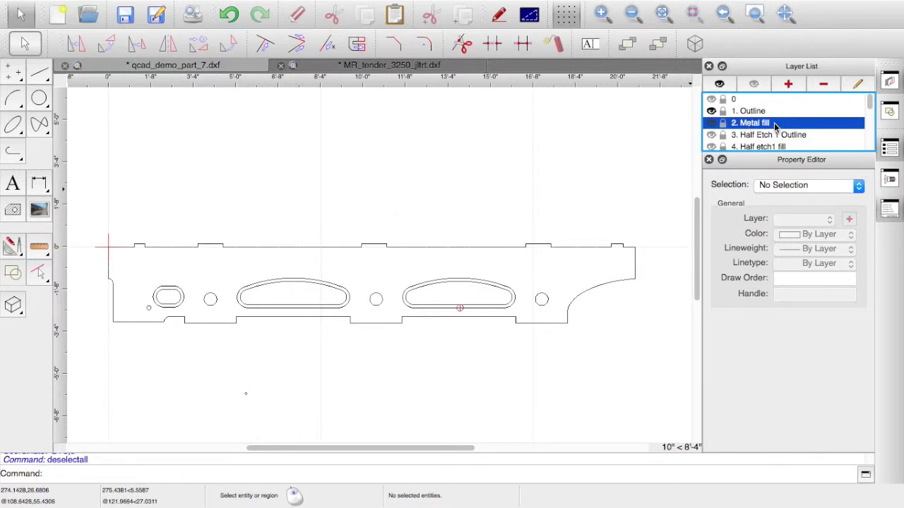
right_click(753, 125)
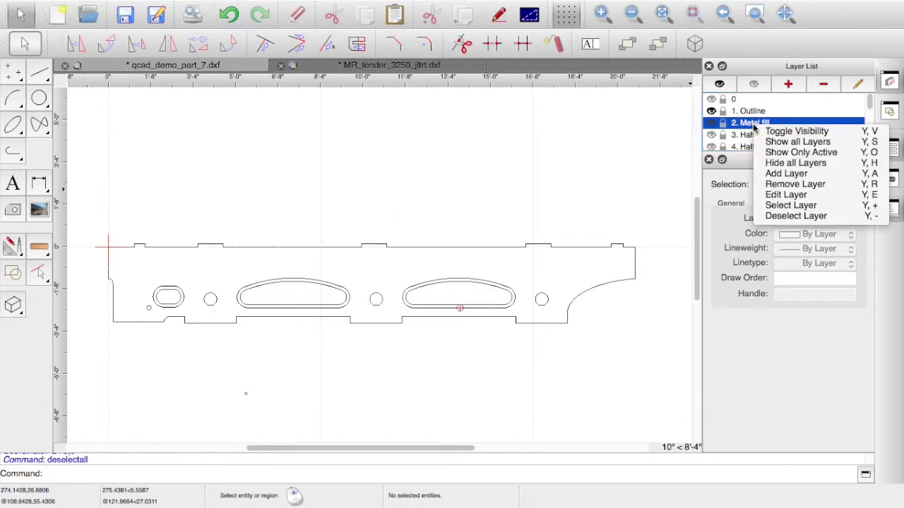
left_click(785, 194)
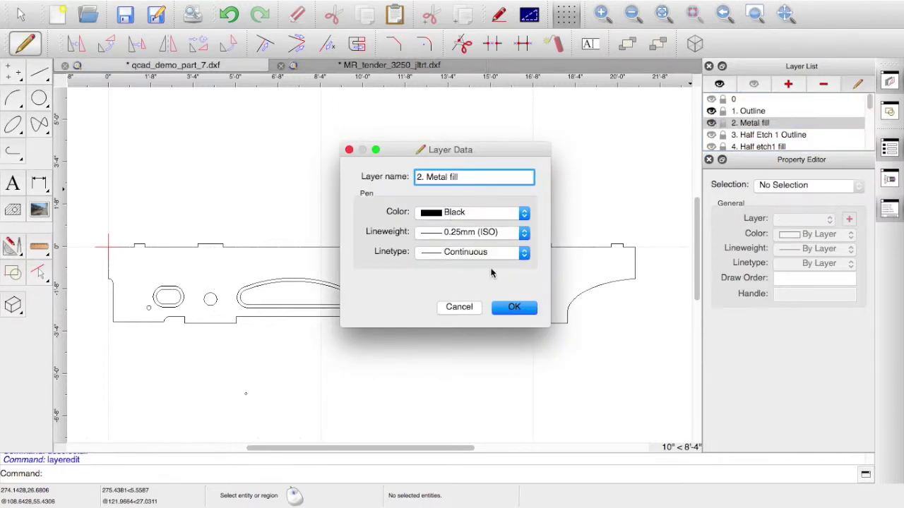
left_click(514, 306)
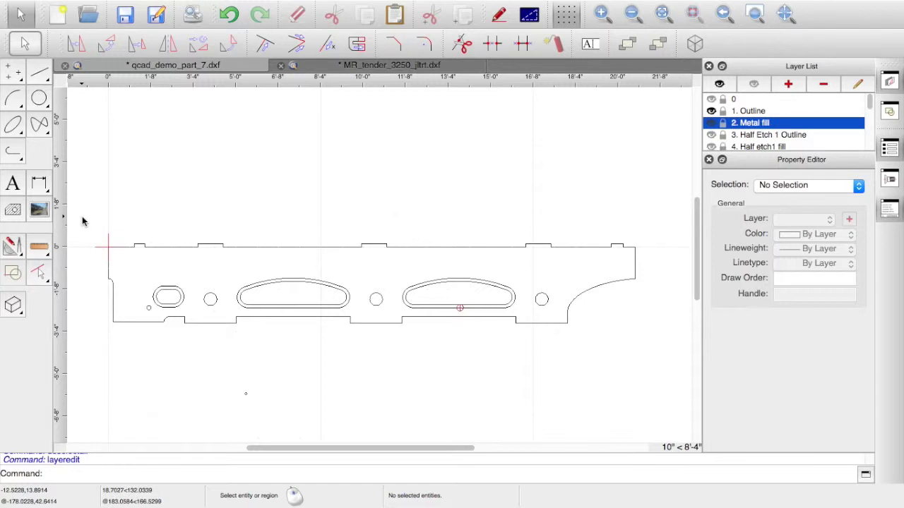
left_click_drag(82, 218, 652, 351)
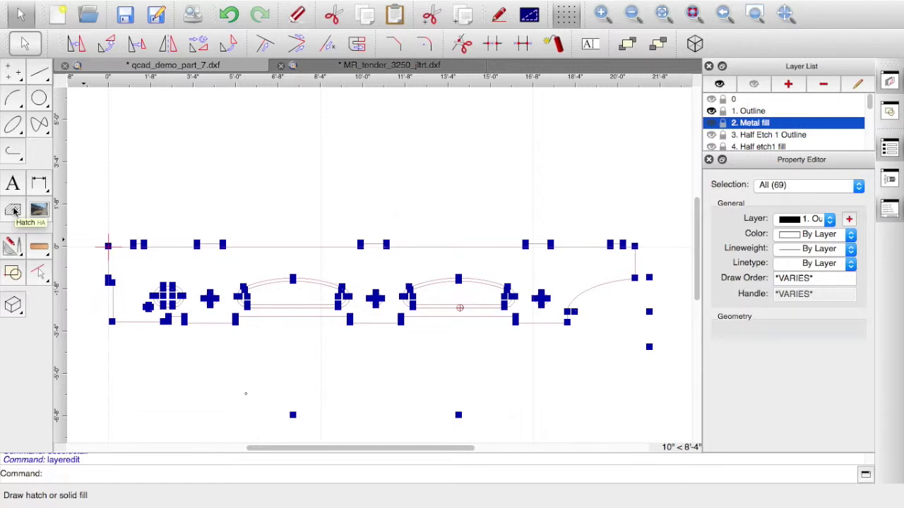
- Hatch the selected outline with Solid Fill after previewing the GRASS, STARS and BRASS patterns
left_click(13, 210)
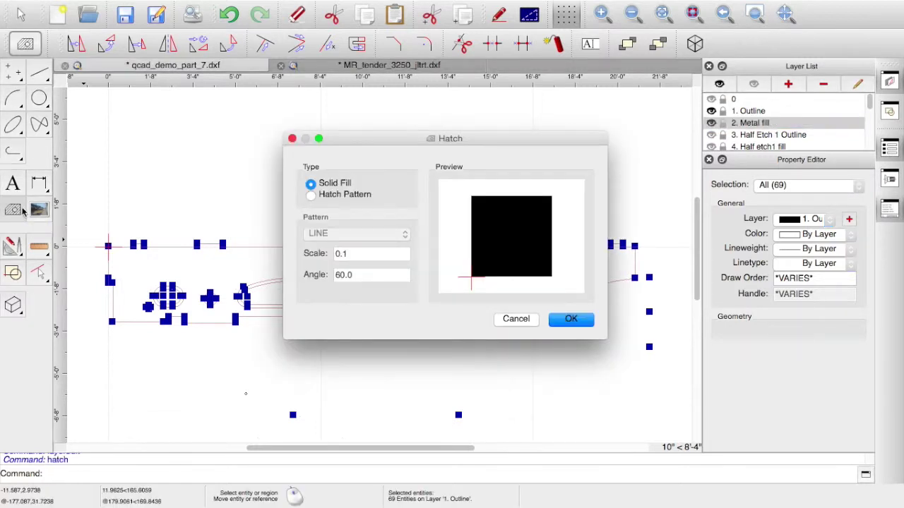
left_click(310, 196)
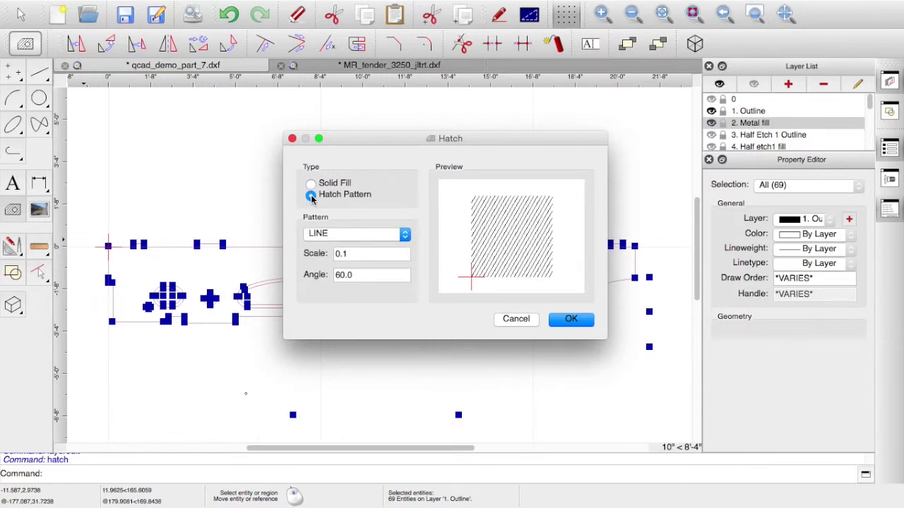
left_click(404, 236)
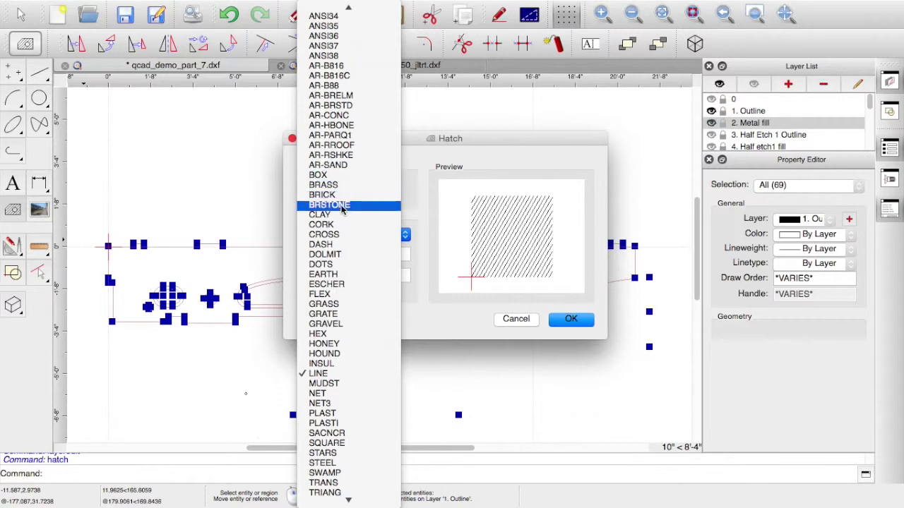
left_click(337, 303)
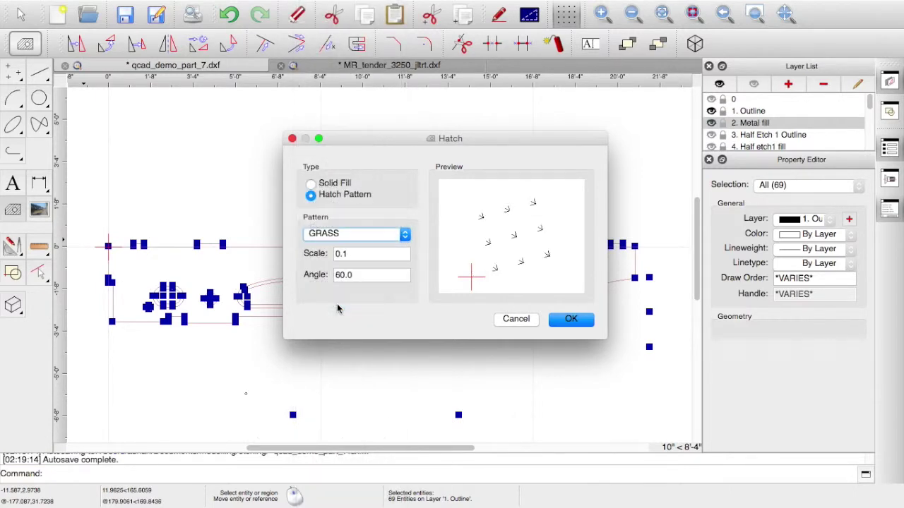
left_click(405, 236)
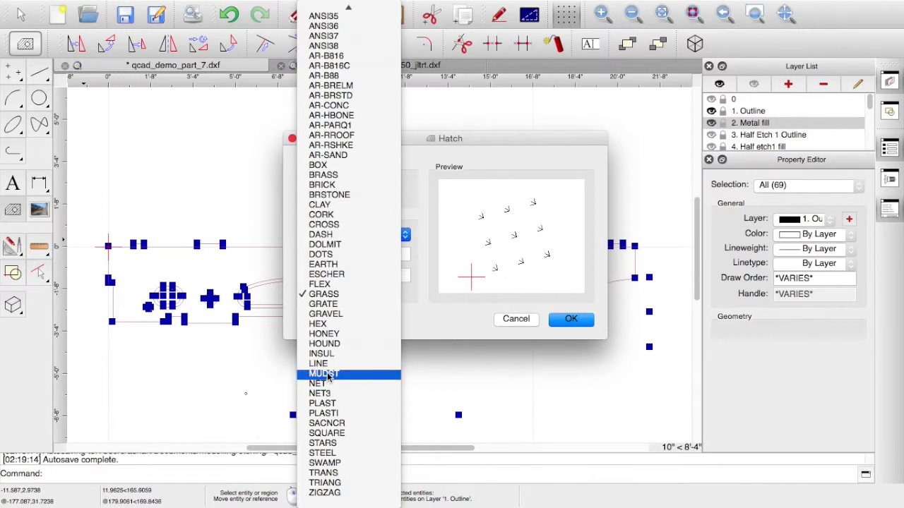
left_click(326, 445)
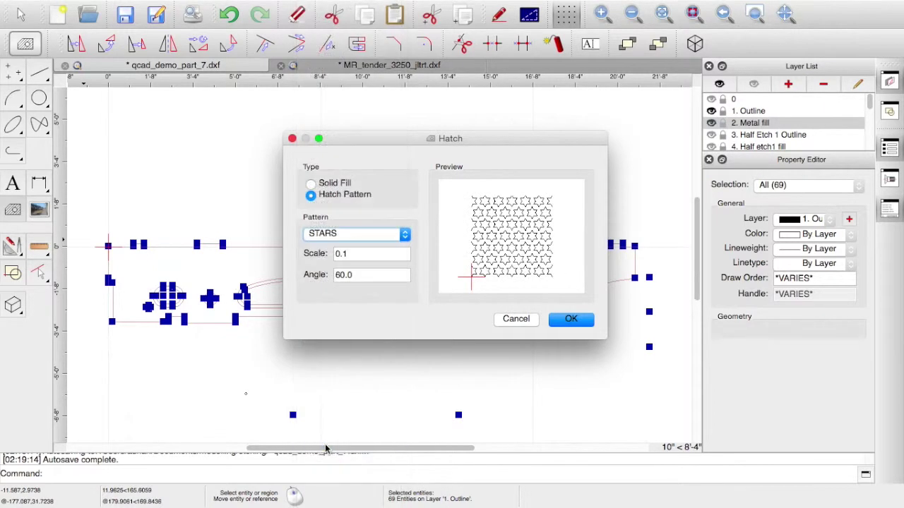
left_click(406, 236)
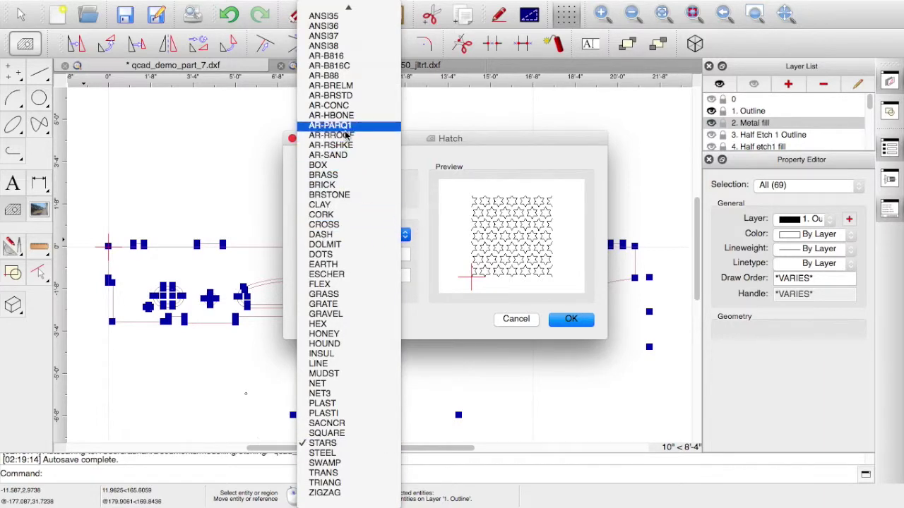
left_click(322, 175)
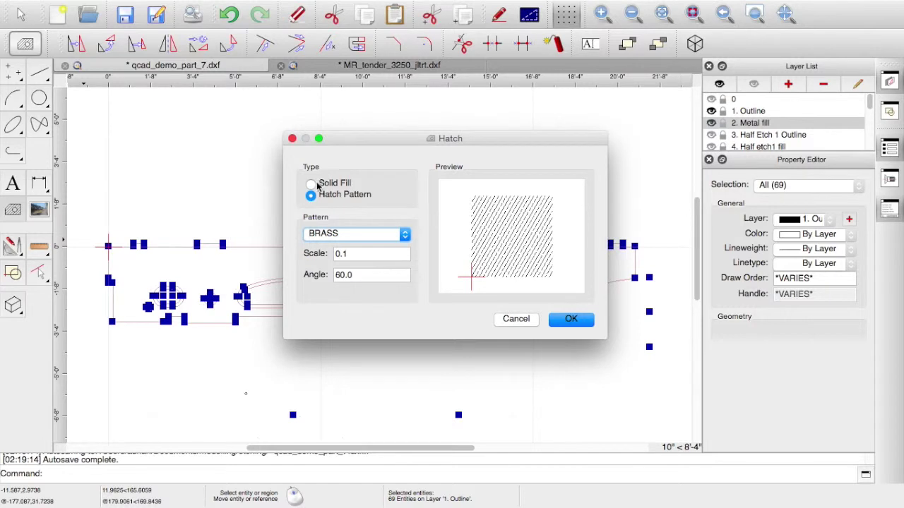
left_click(312, 185)
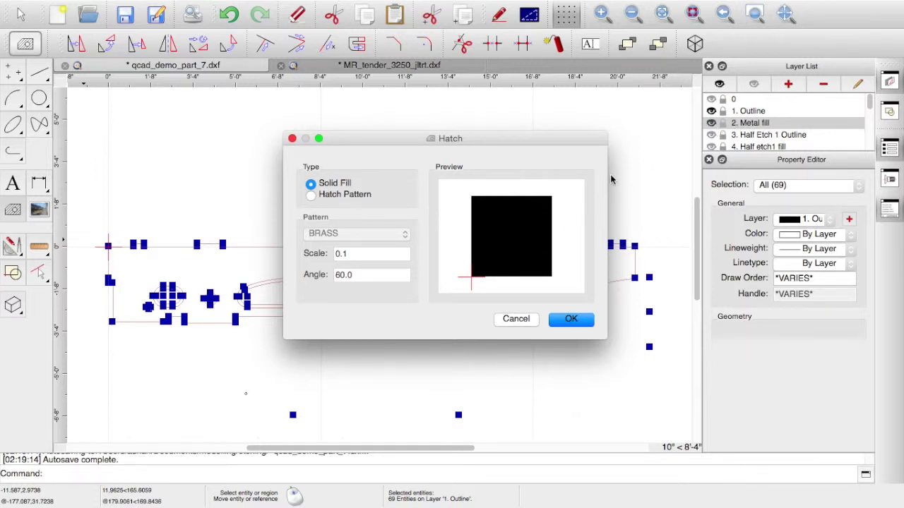
left_click(568, 321)
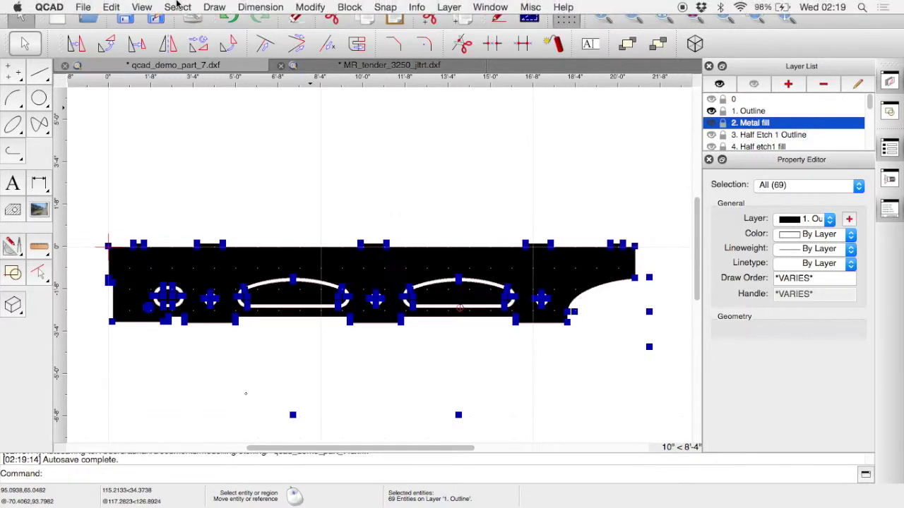
- Deselect all and toggle the Metal fill layer off to check the fill
left_click(176, 7)
left_click(182, 22)
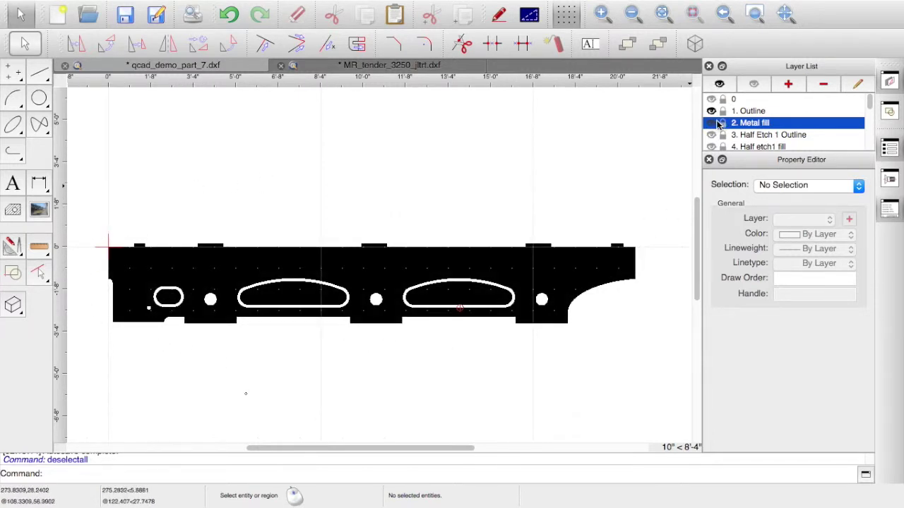
left_click(712, 123)
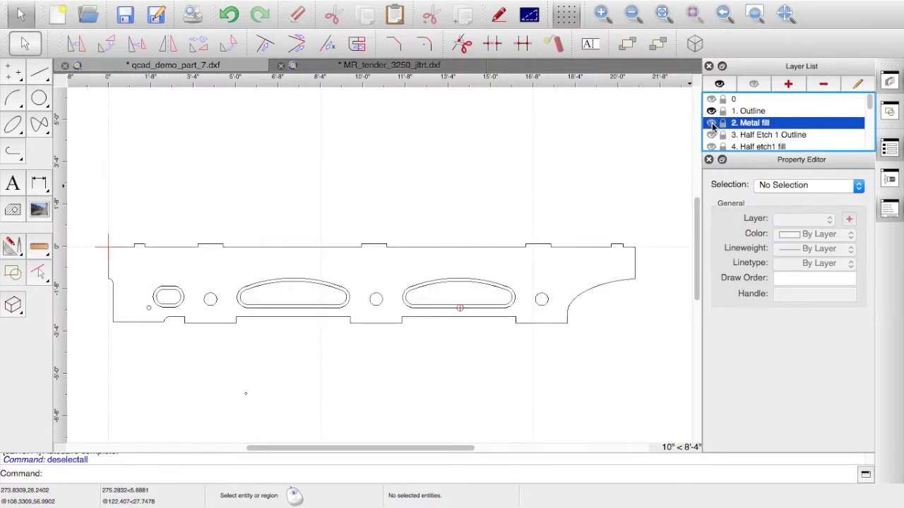
left_click(712, 123)
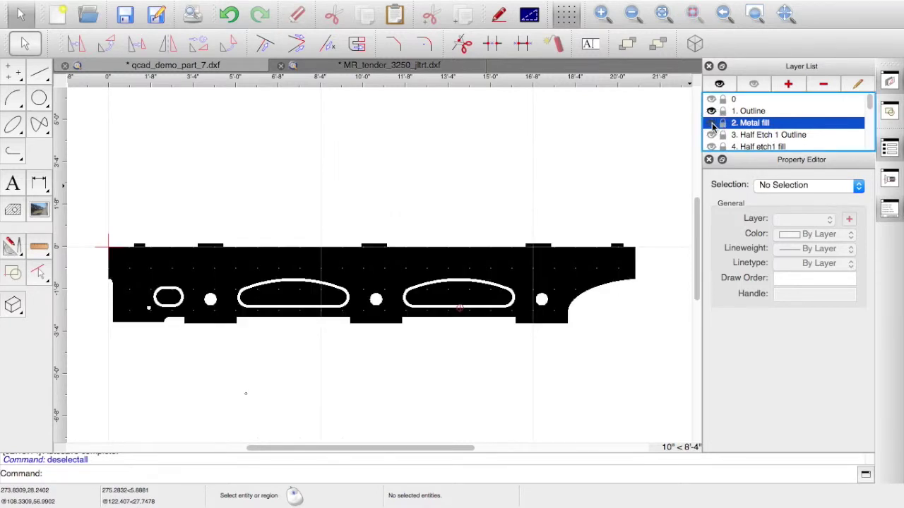
left_click(712, 124)
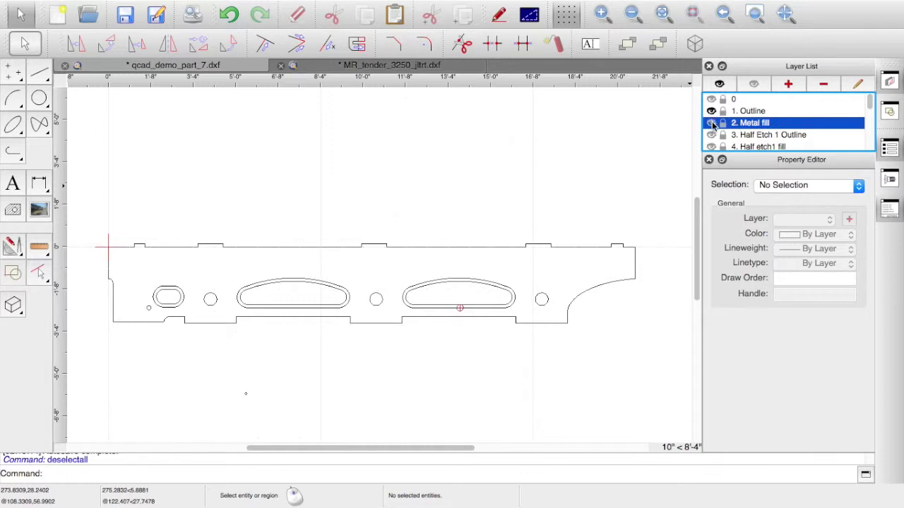
- Hide Outline, show both half-etch layers, and make 4. Half etch1 fill current
left_click(712, 112)
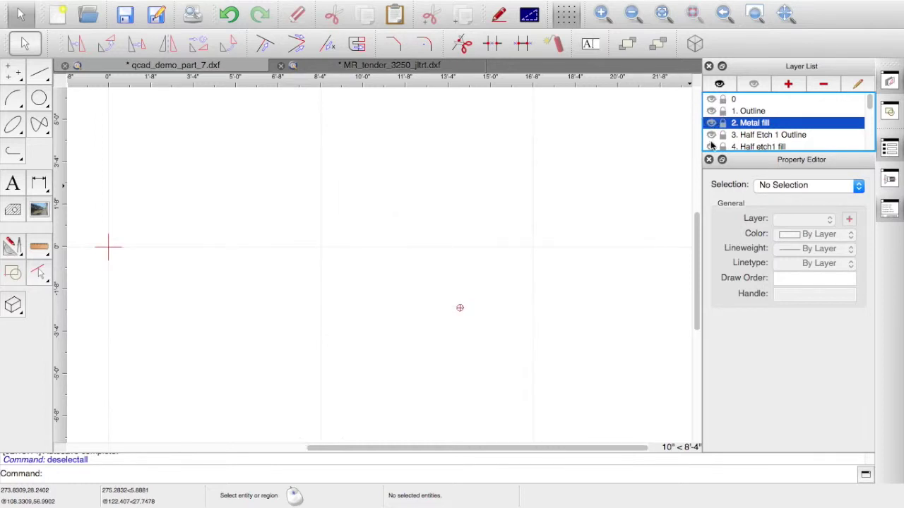
left_click(711, 135)
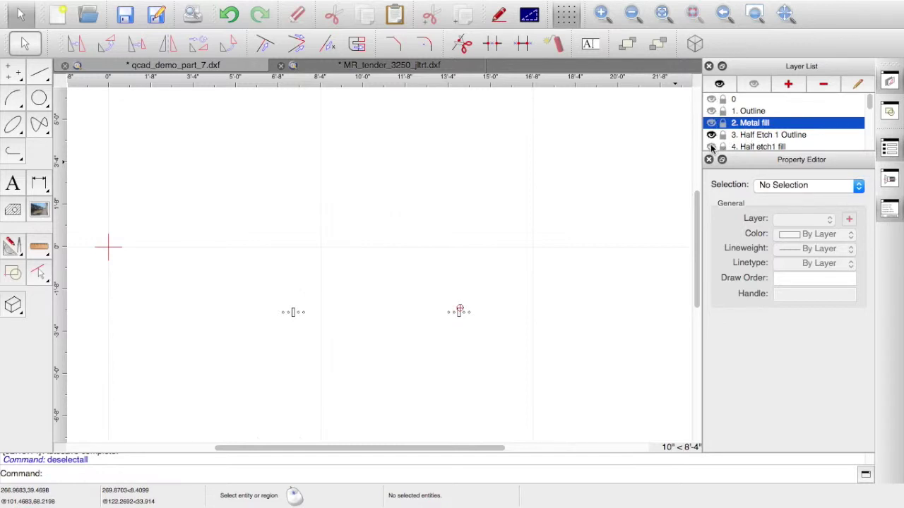
left_click(711, 147)
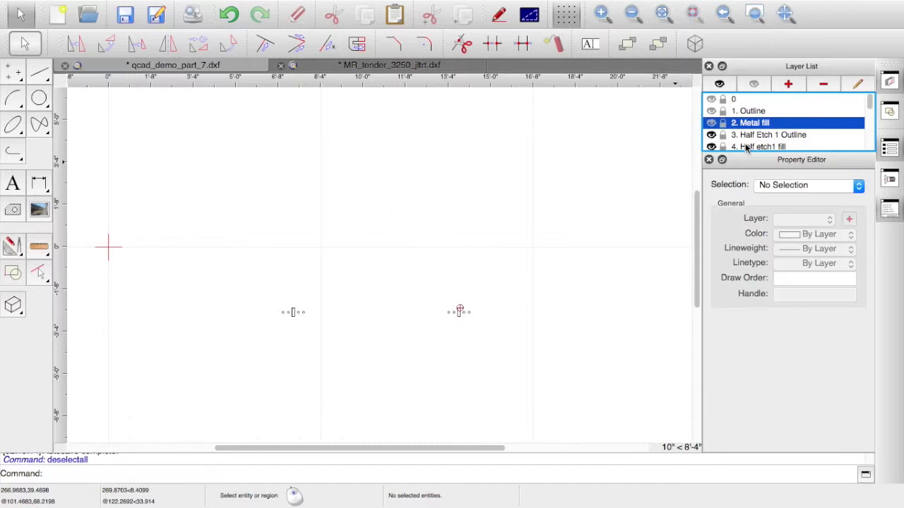
left_click(746, 147)
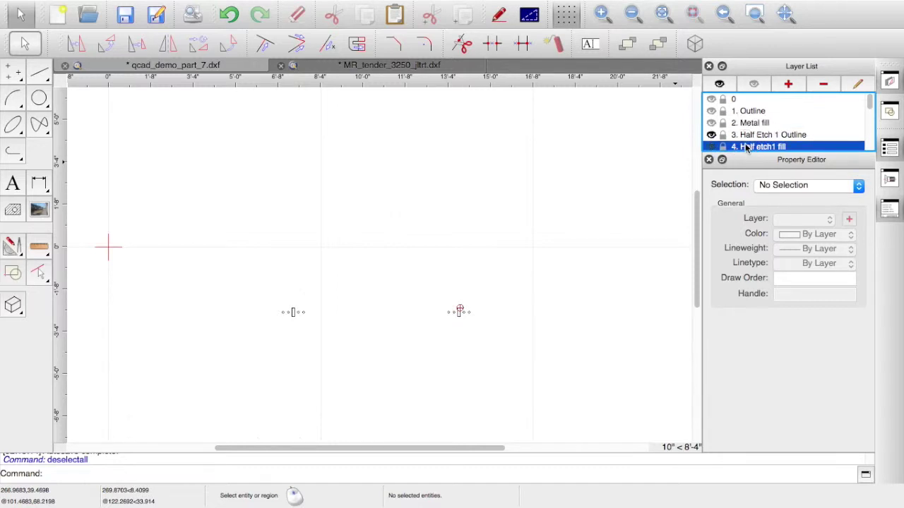
right_click(746, 147)
- Set the 4. Half etch1 fill layer colour to Red in the Edit Layer dialog
left_click(776, 219)
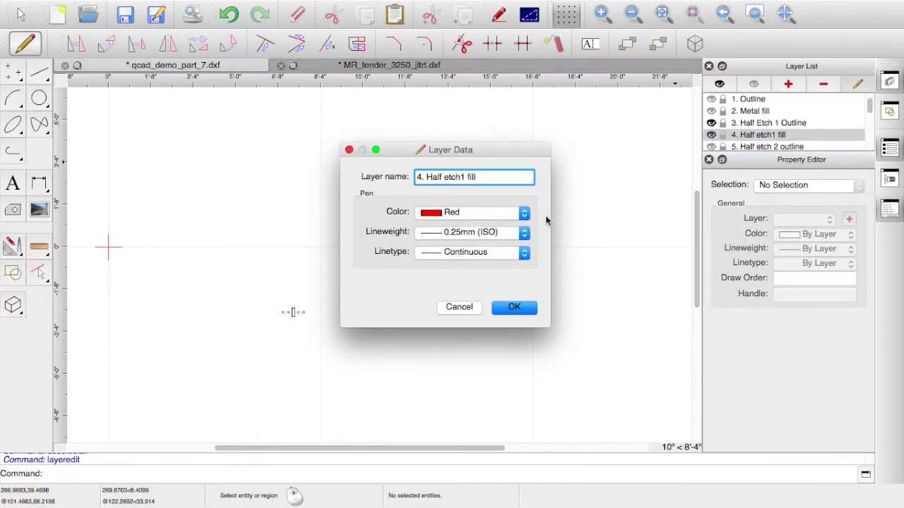
left_click(524, 213)
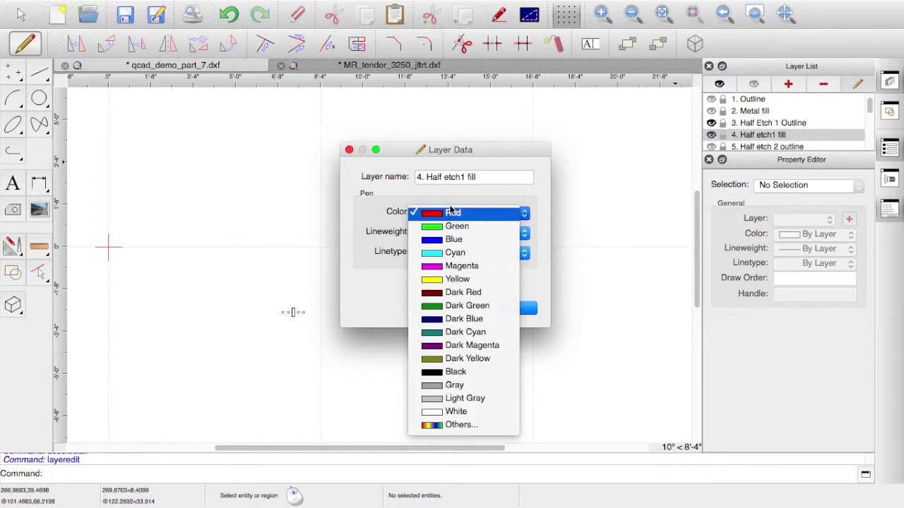
left_click(453, 213)
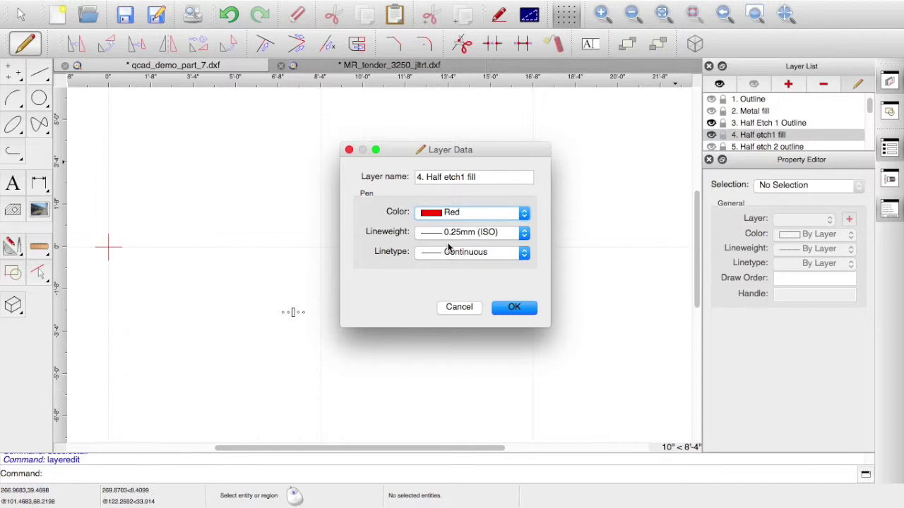
left_click(515, 308)
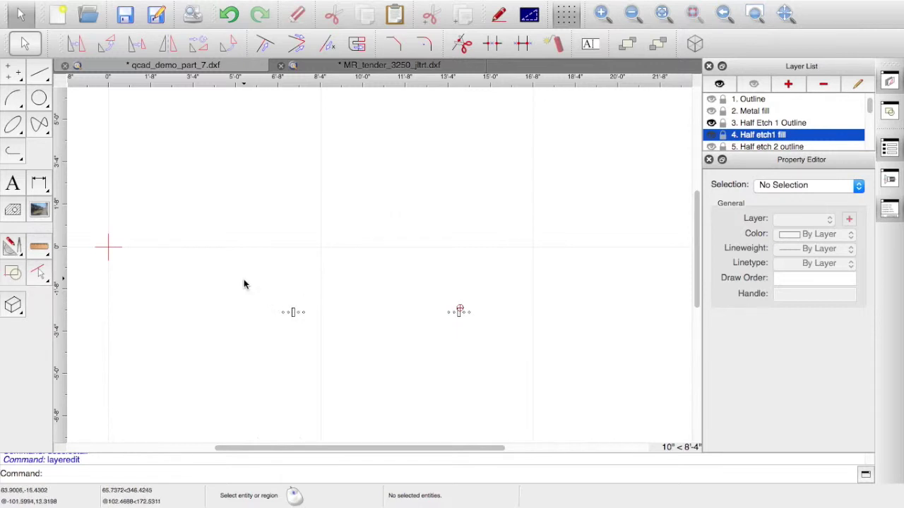
left_click_drag(243, 280, 530, 367)
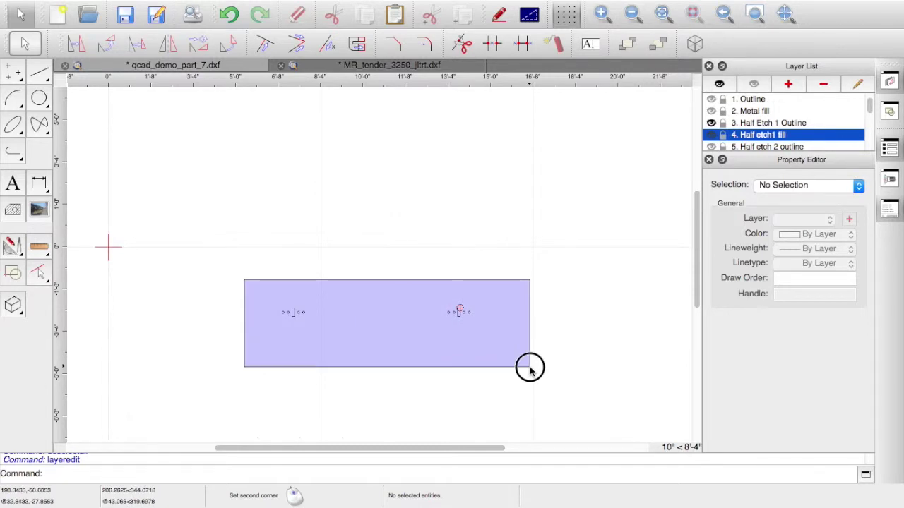
- Select the 16 half-etch shapes on Half etch1 fill and apply a Solid Fill hatch
left_click_drag(530, 367, 529, 367)
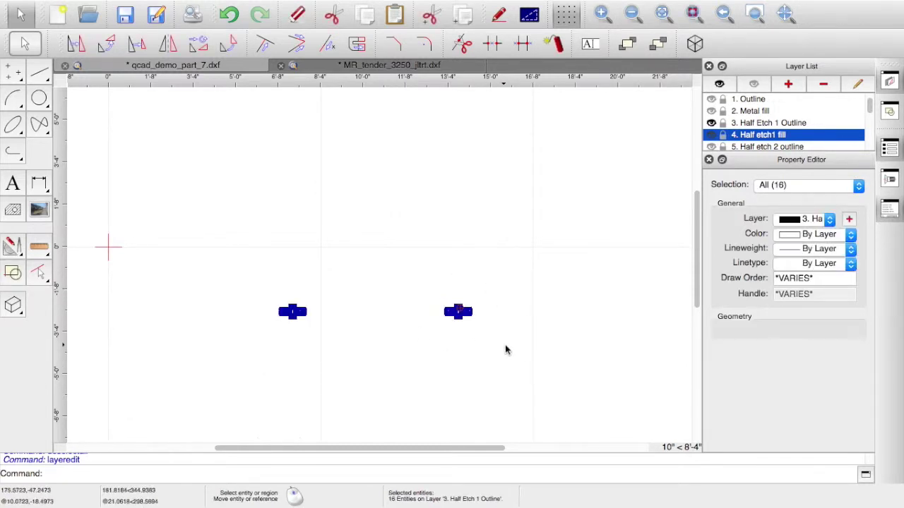
left_click(760, 146)
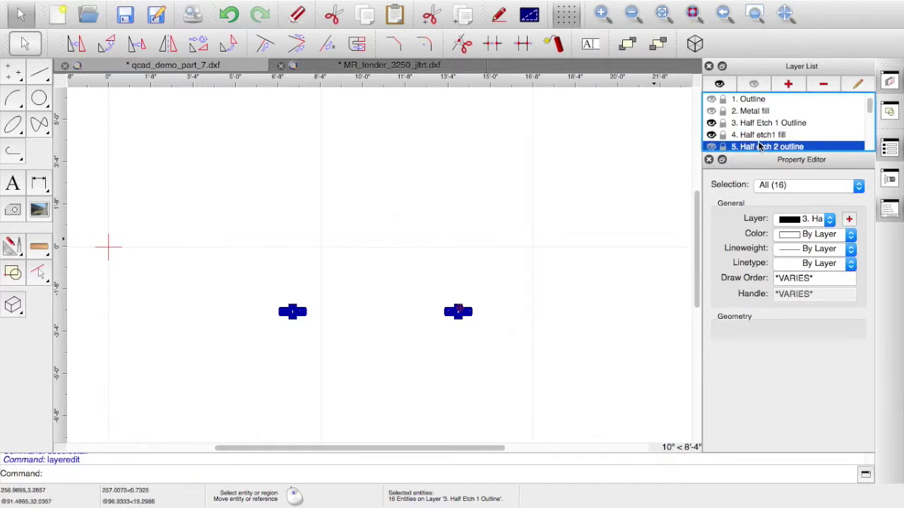
left_click(755, 136)
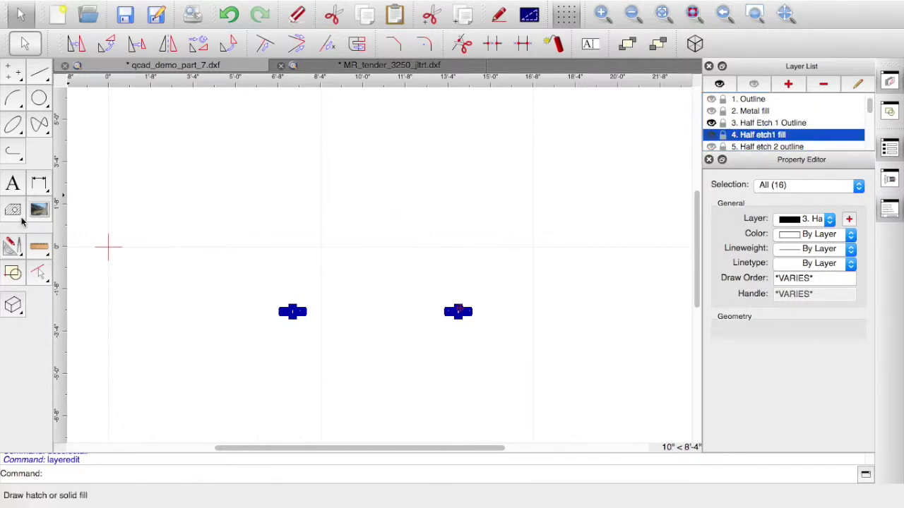
left_click(13, 213)
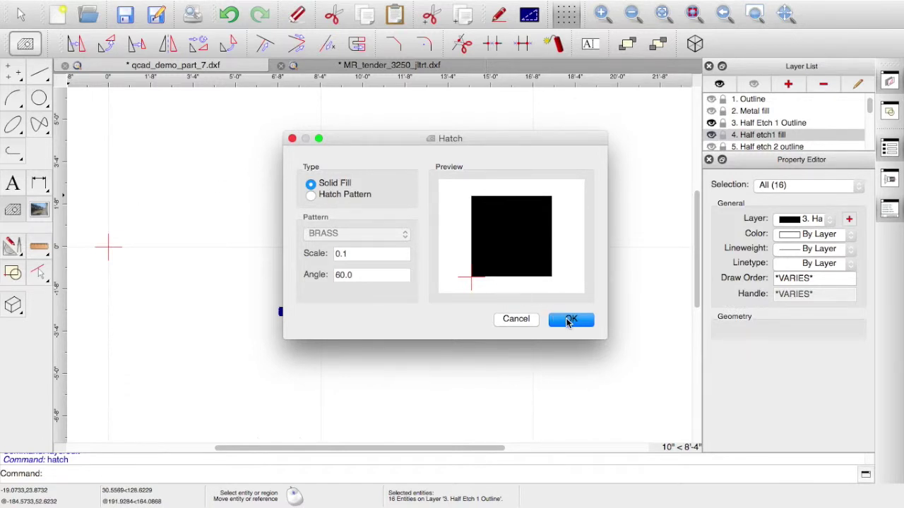
left_click(569, 321)
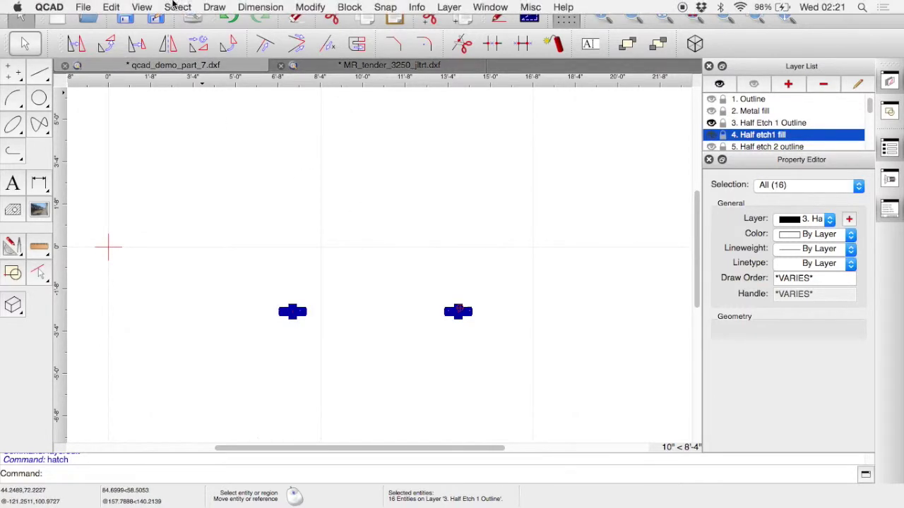
- Deselect all, zoom in to inspect the red fills, then show the Metal fill layer
left_click(180, 7)
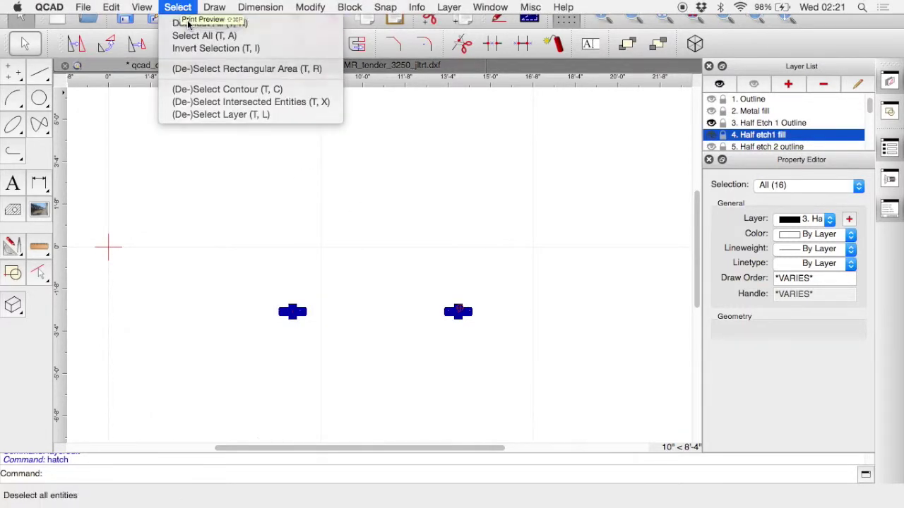
left_click(187, 19)
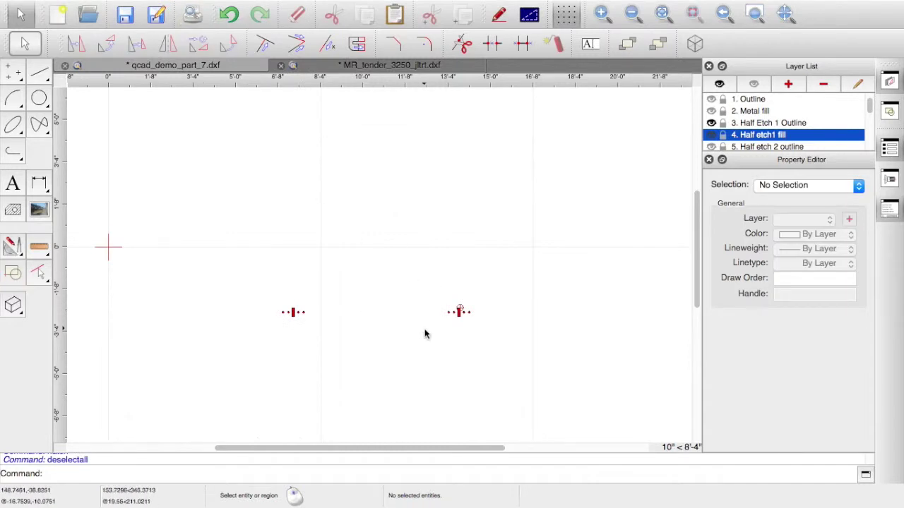
scroll(424, 332, "up", 4)
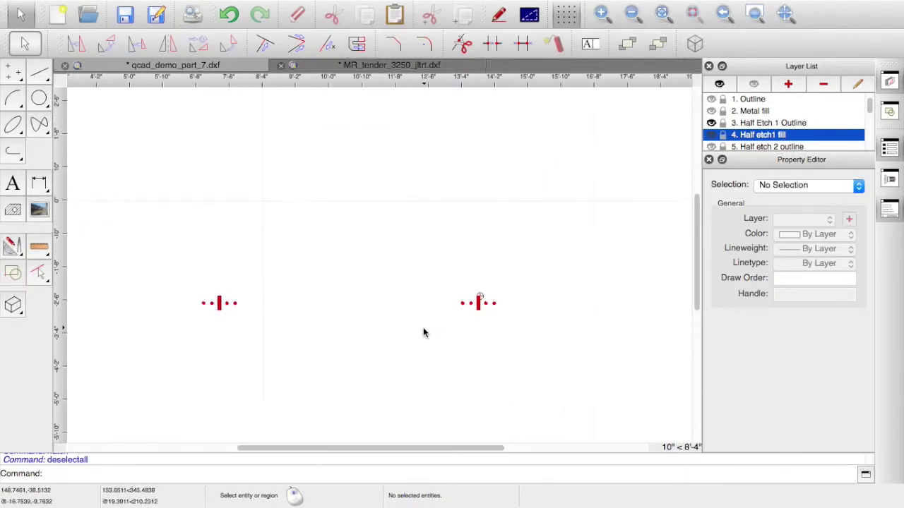
scroll(424, 332, "up", 7)
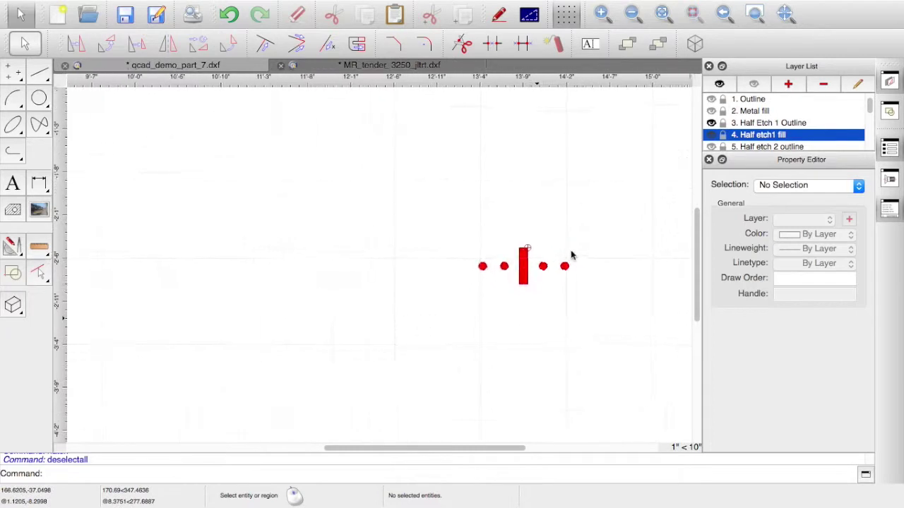
scroll(556, 235, "up", 5)
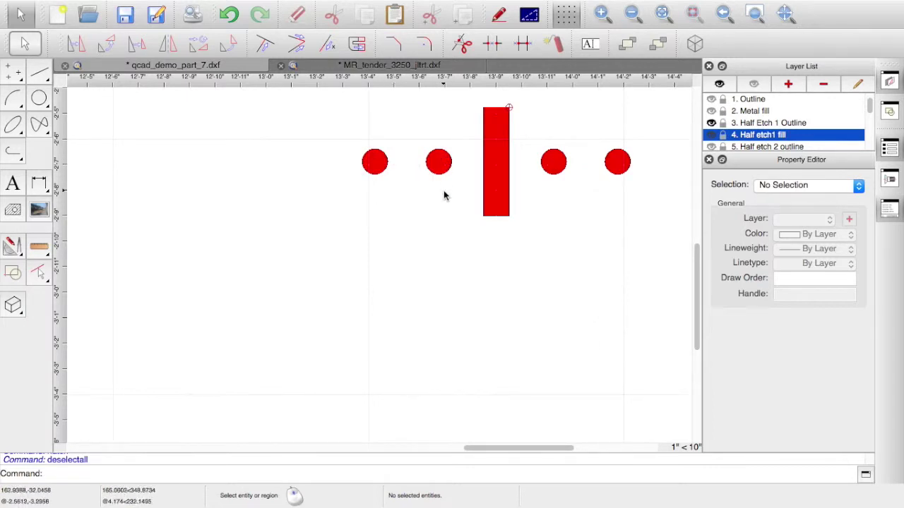
scroll(363, 267, "down", 3)
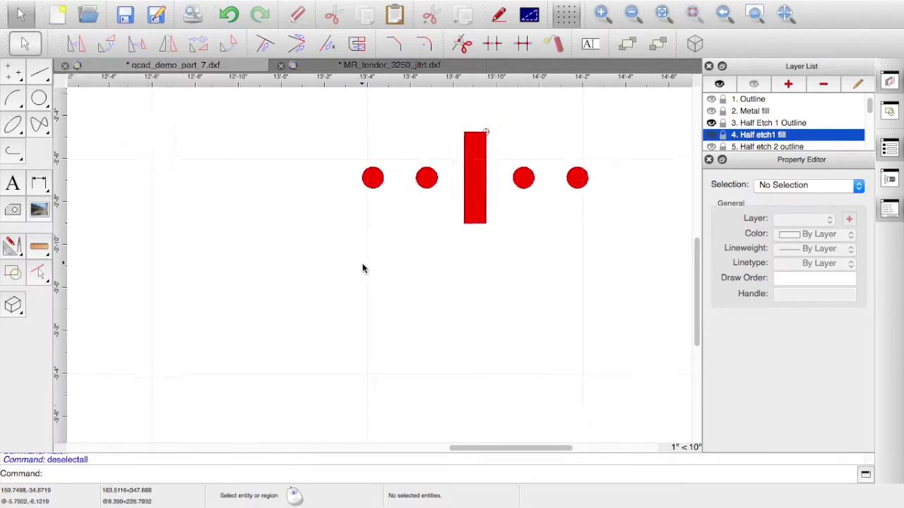
scroll(363, 269, "down", 6)
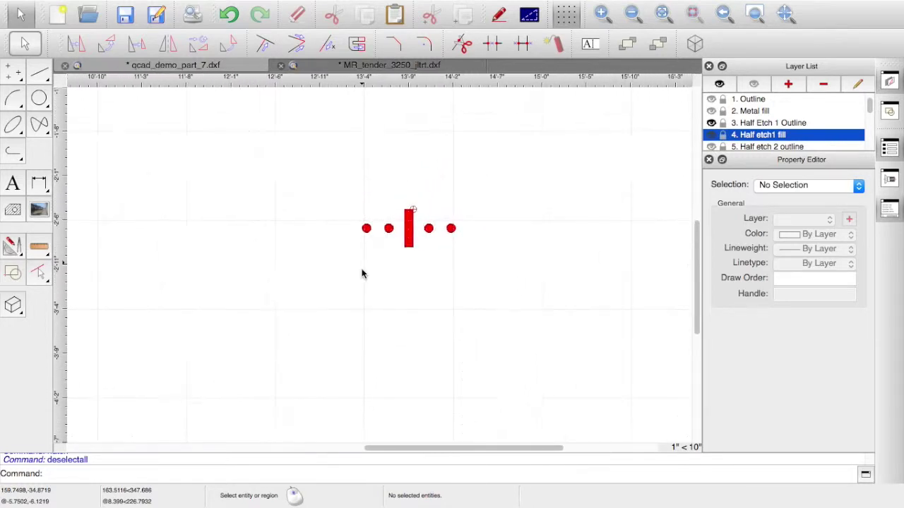
scroll(361, 275, "down", 4)
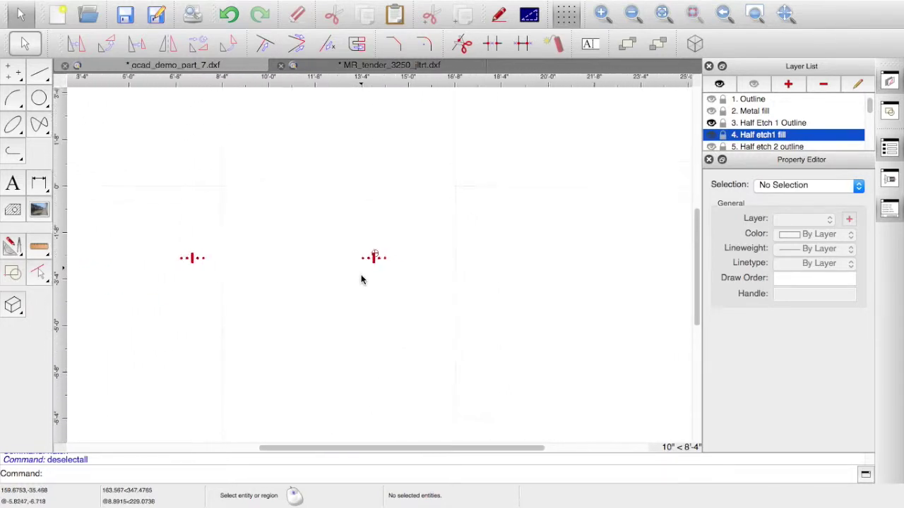
scroll(361, 280, "down", 4)
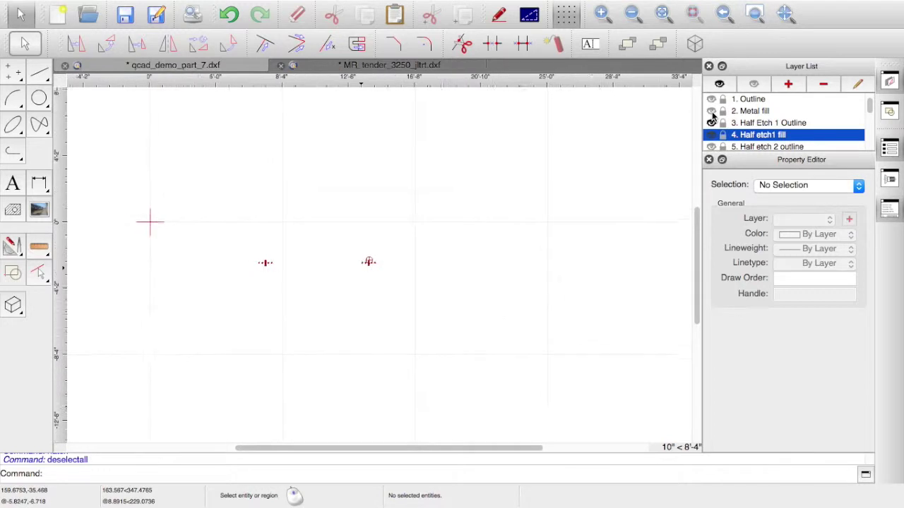
left_click(712, 112)
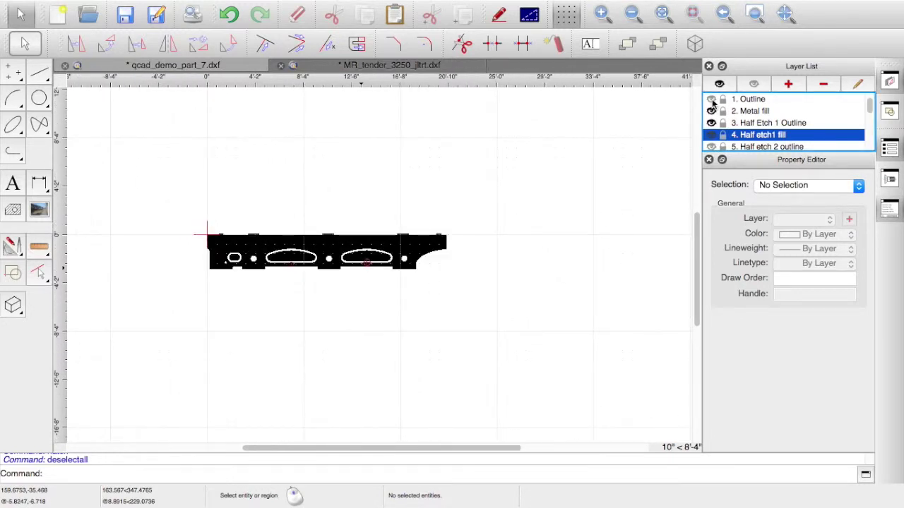
- Show the Outline layer again and frame the whole black plate with its red details
left_click(711, 98)
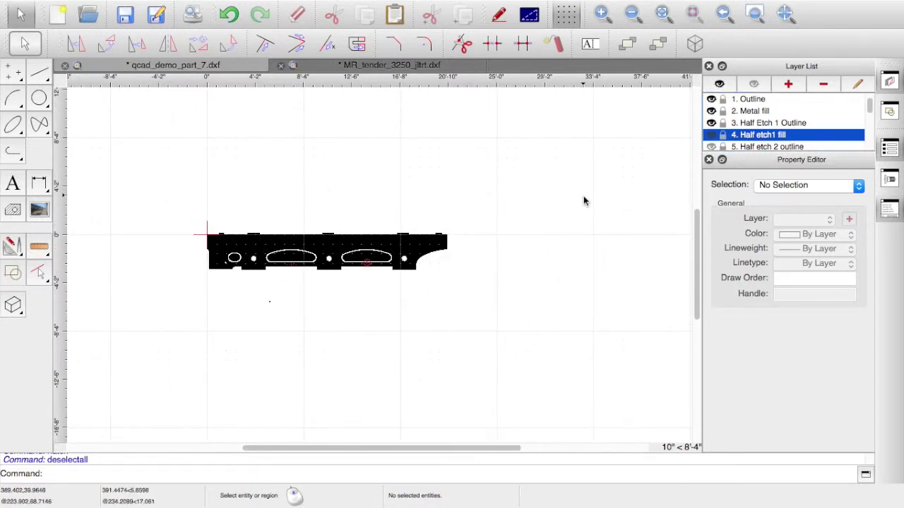
scroll(583, 195, "up", 2)
scroll(583, 201, "up", 4)
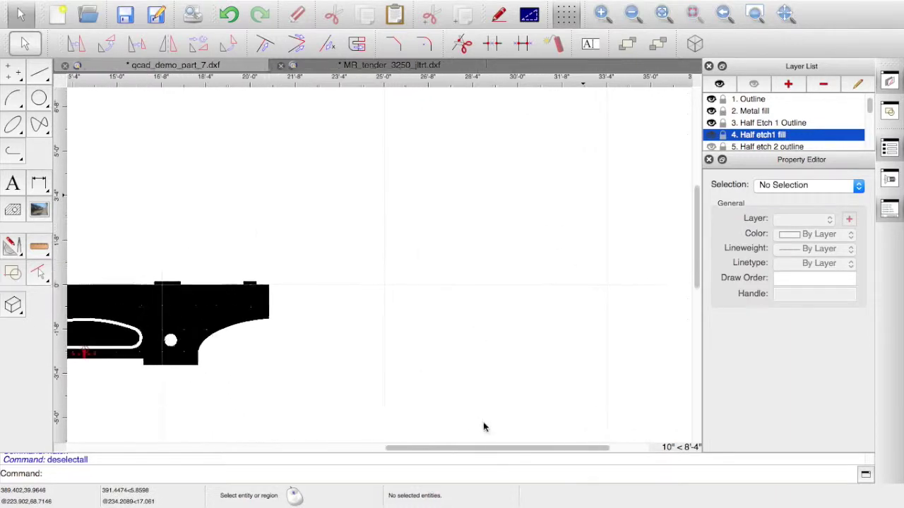
left_click_drag(469, 454, 334, 437)
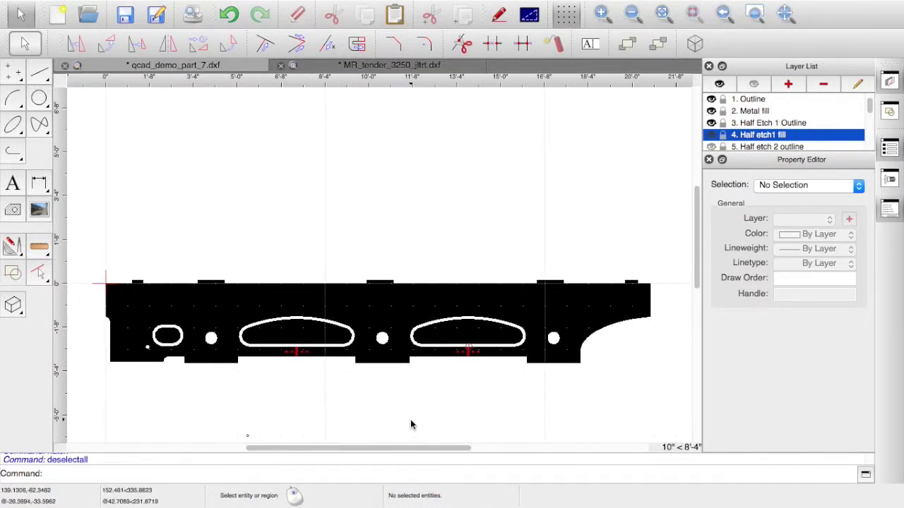